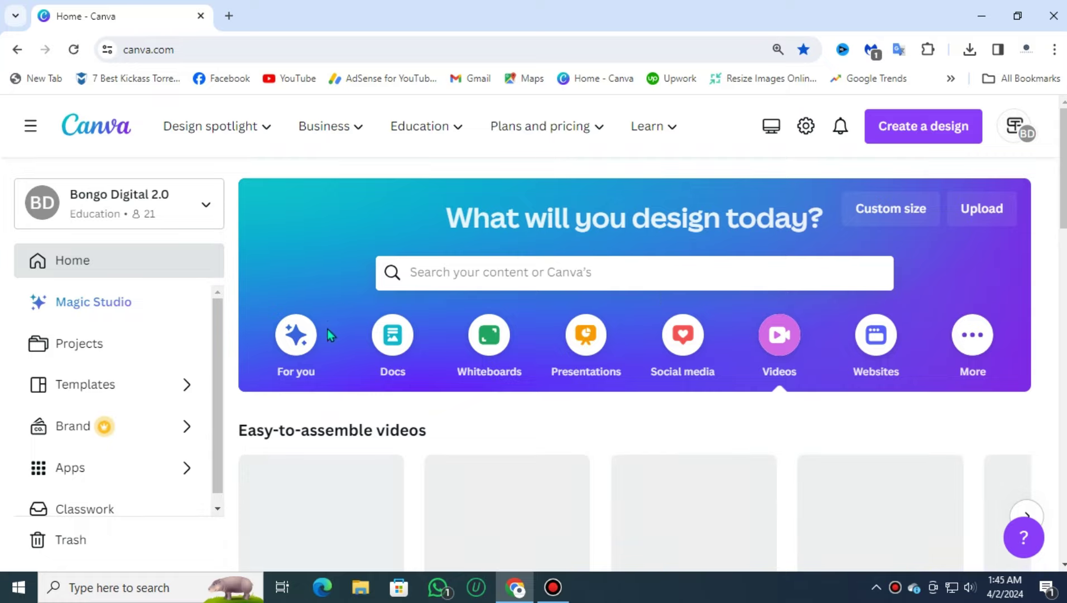
Step: Create a blank 1920 × 1080 px video design and add a square shape to the page
{"action": "scroll", "coordinate": [436, 319], "scroll_direction": "down", "scroll_amount": 1}
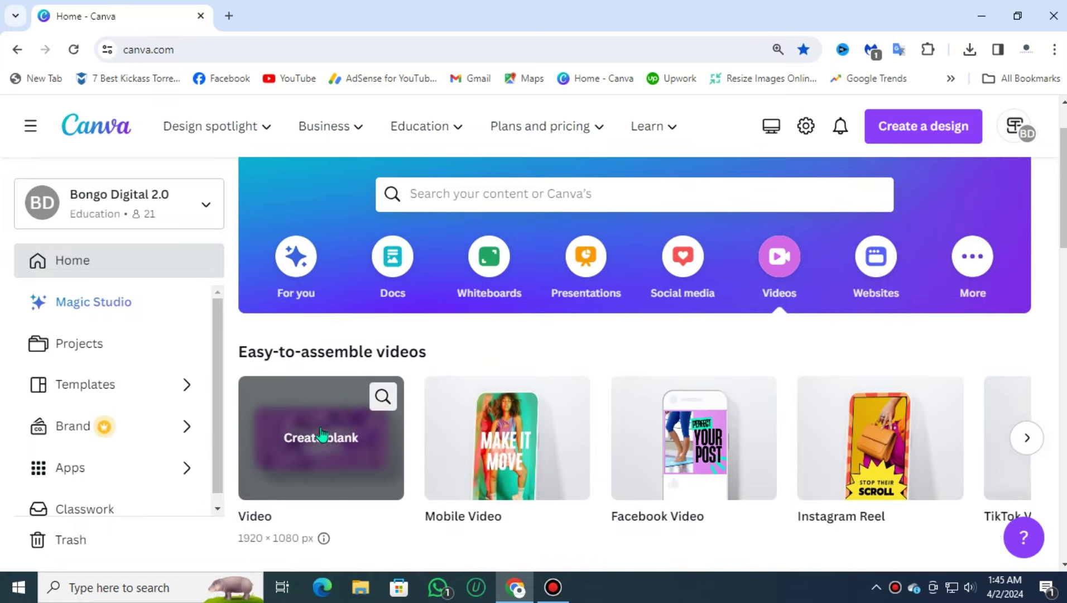
{"action": "left_click", "coordinate": [322, 439]}
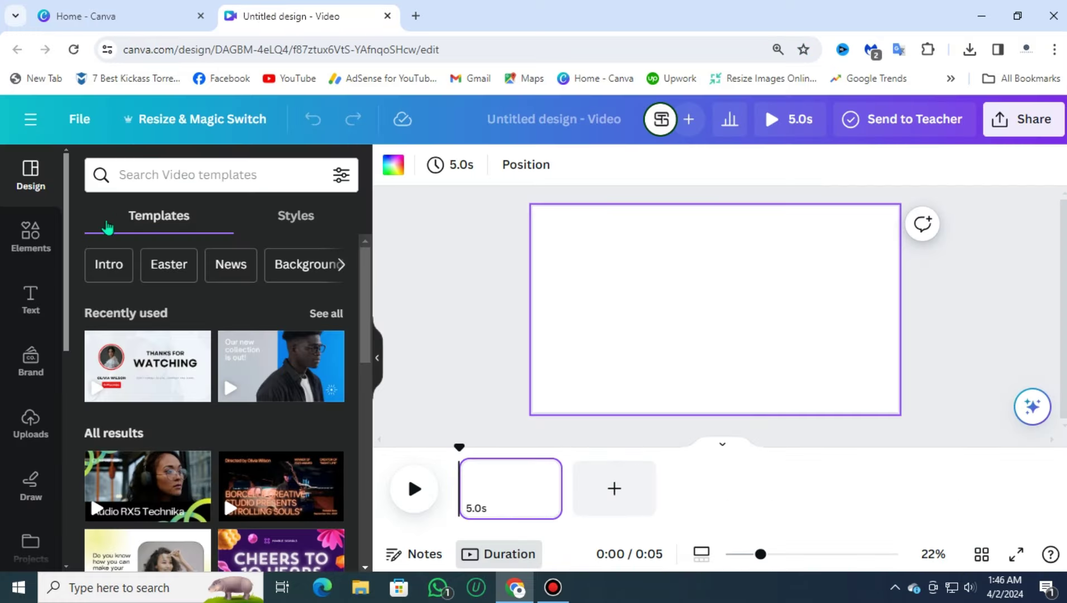
{"action": "left_click", "coordinate": [34, 237]}
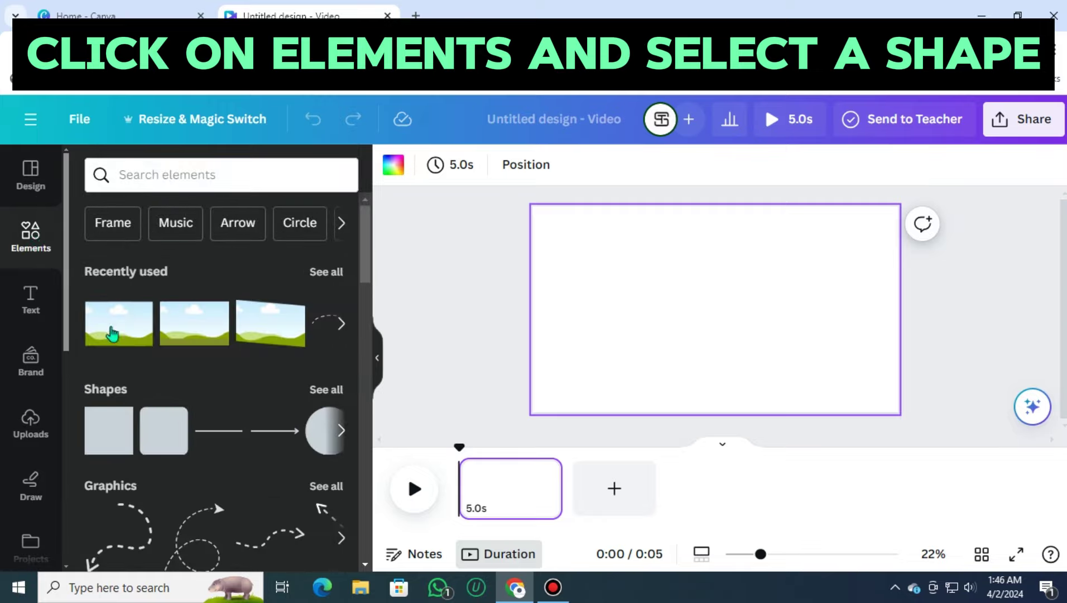
{"action": "left_click", "coordinate": [113, 444]}
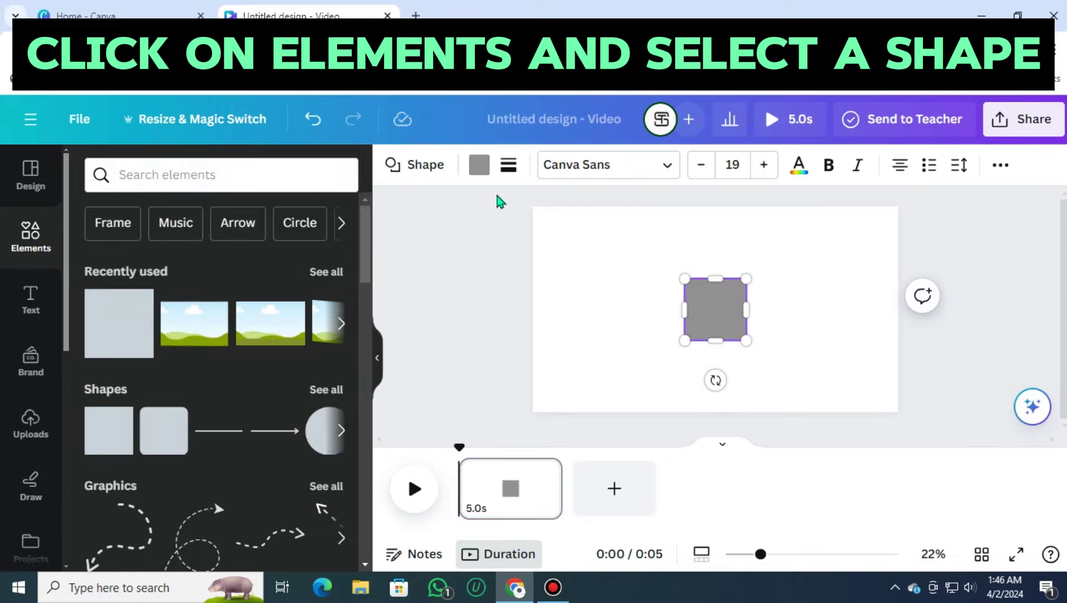
Step: Fill the square with black and stretch it into a wide rectangle across most of the page
{"action": "left_click", "coordinate": [480, 167]}
{"action": "left_click", "coordinate": [186, 275]}
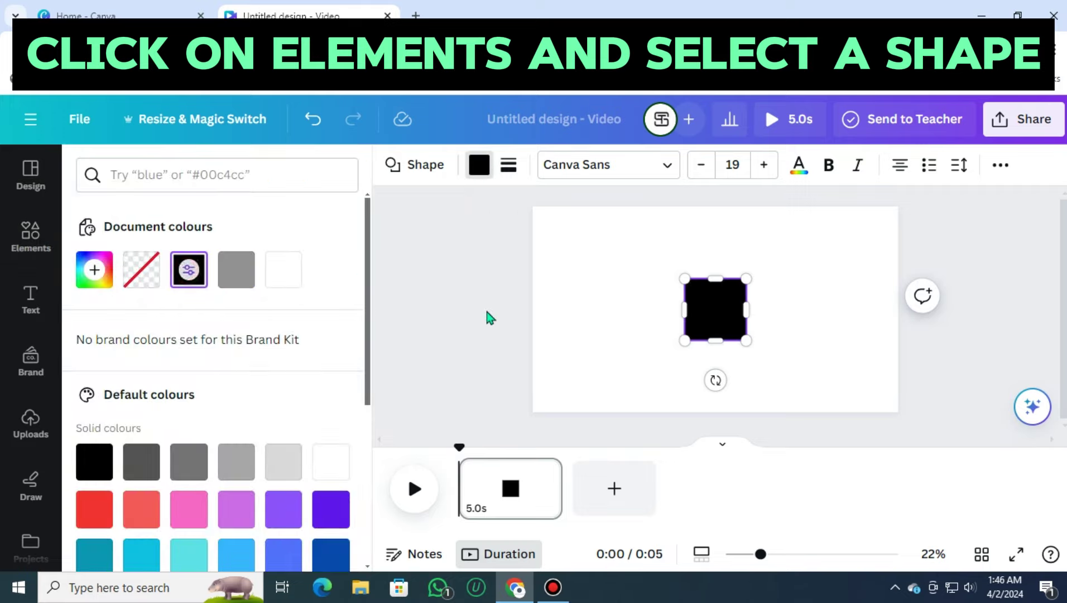
{"action": "left_click_drag", "start_coordinate": [685, 278], "coordinate": [553, 244]}
{"action": "left_click_drag", "start_coordinate": [748, 340], "coordinate": [878, 373]}
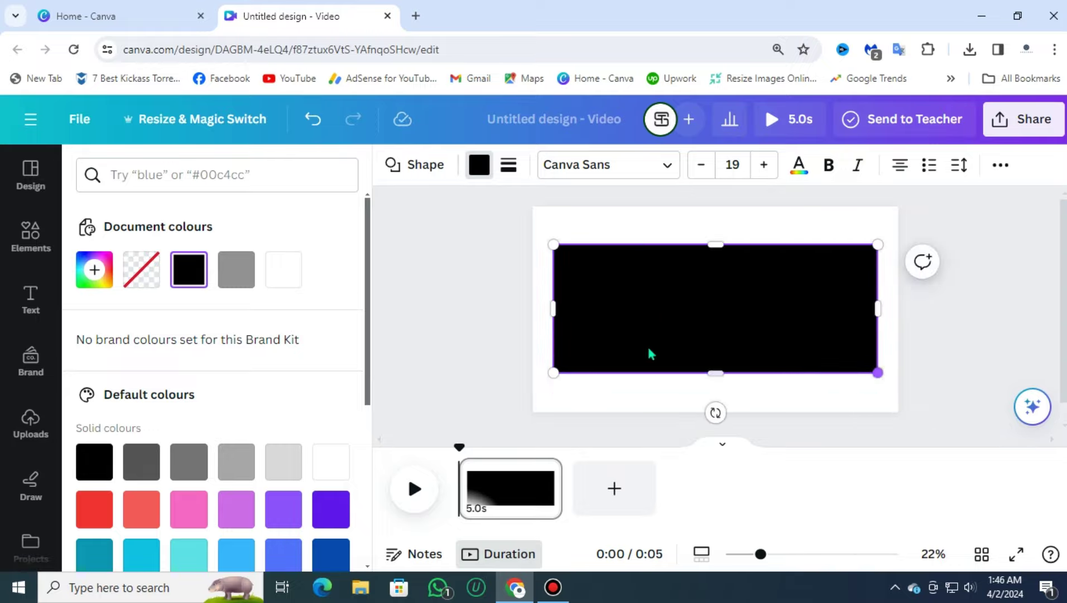
{"action": "left_click", "coordinate": [463, 294]}
Step: Add a heading, place it in the middle of the black rectangle and colour it white
{"action": "left_click", "coordinate": [29, 302]}
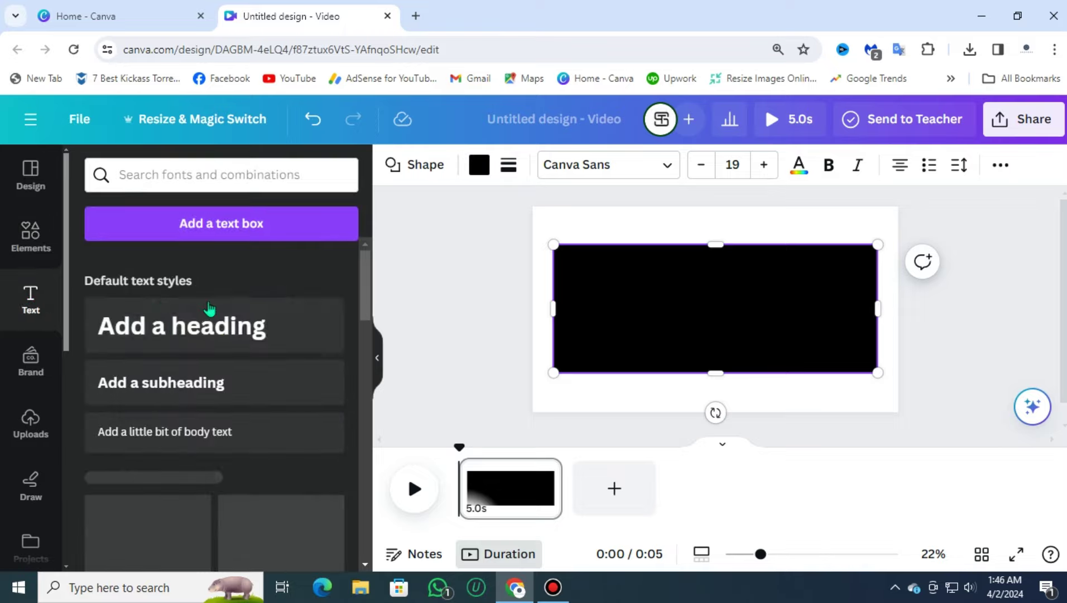
{"action": "left_click", "coordinate": [194, 336]}
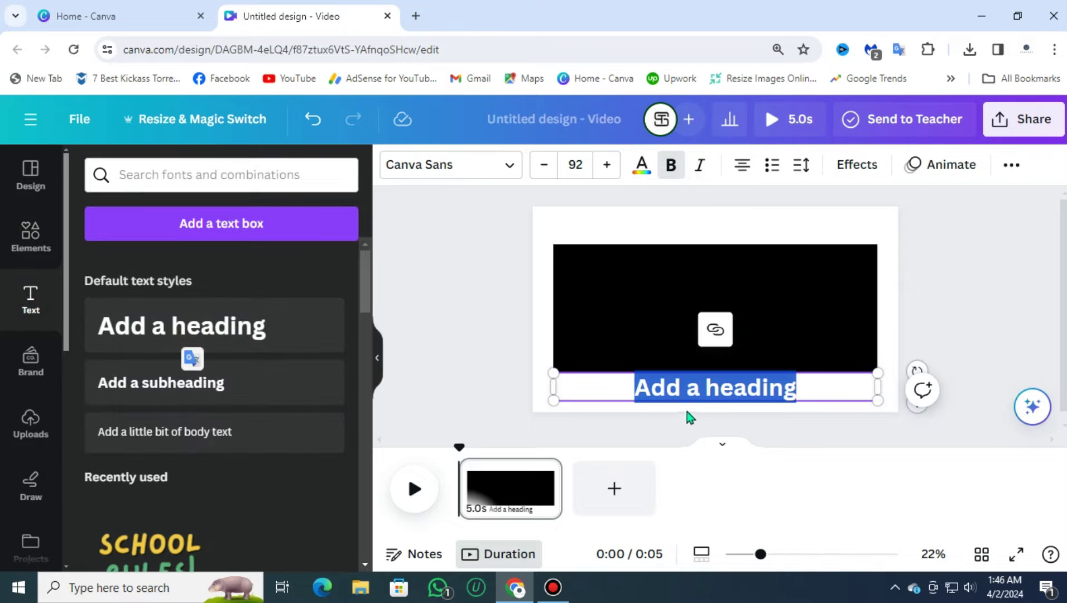
{"action": "left_click_drag", "start_coordinate": [726, 388], "coordinate": [714, 310]}
{"action": "left_click", "coordinate": [642, 164]}
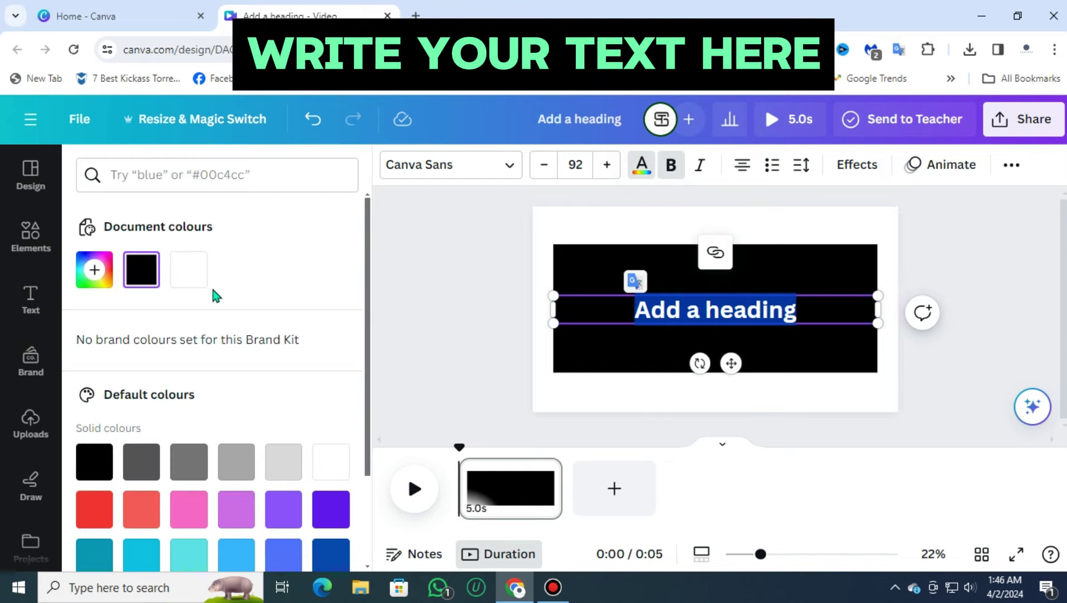
{"action": "left_click", "coordinate": [206, 276]}
Step: Replace the heading's placeholder text with "canada"
{"action": "left_click", "coordinate": [658, 310]}
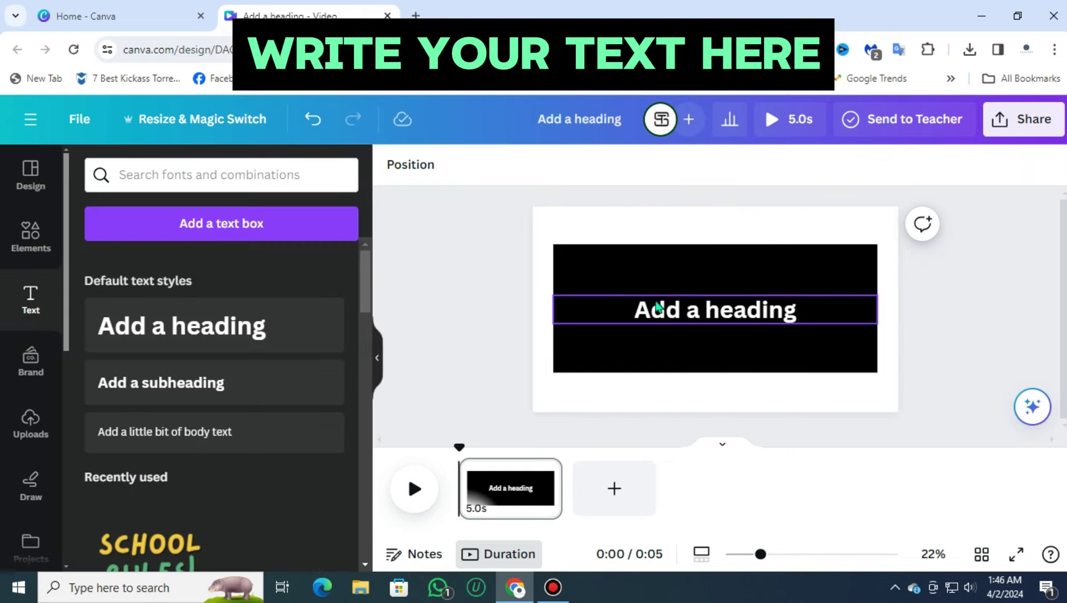
{"action": "triple_click", "coordinate": [695, 311]}
{"action": "type", "text": "canada"}
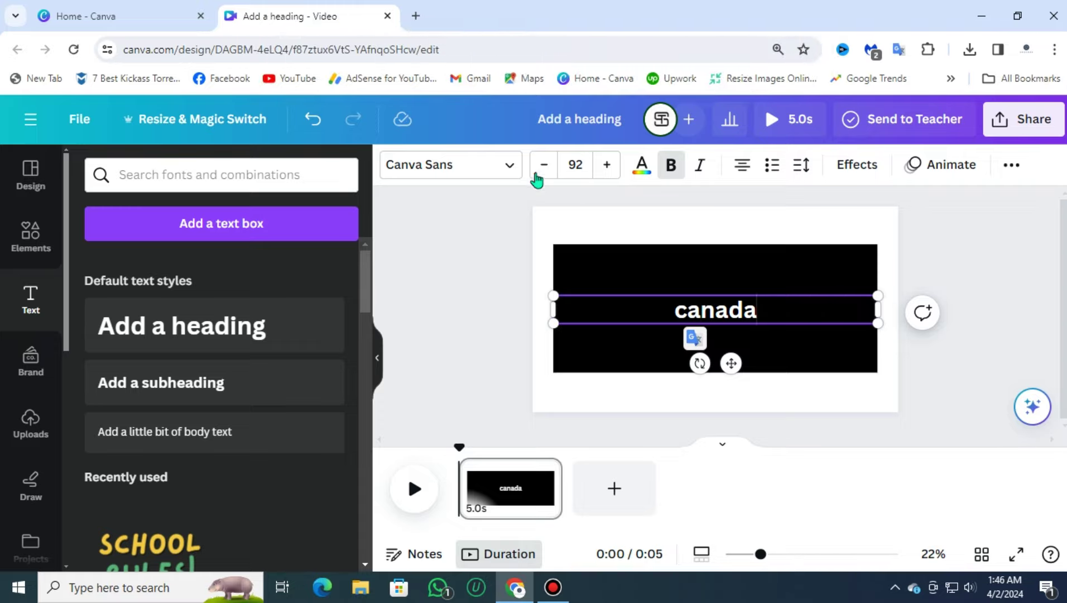
Step: Change the heading's font to Anton and set its text in uppercase
{"action": "left_click", "coordinate": [490, 164]}
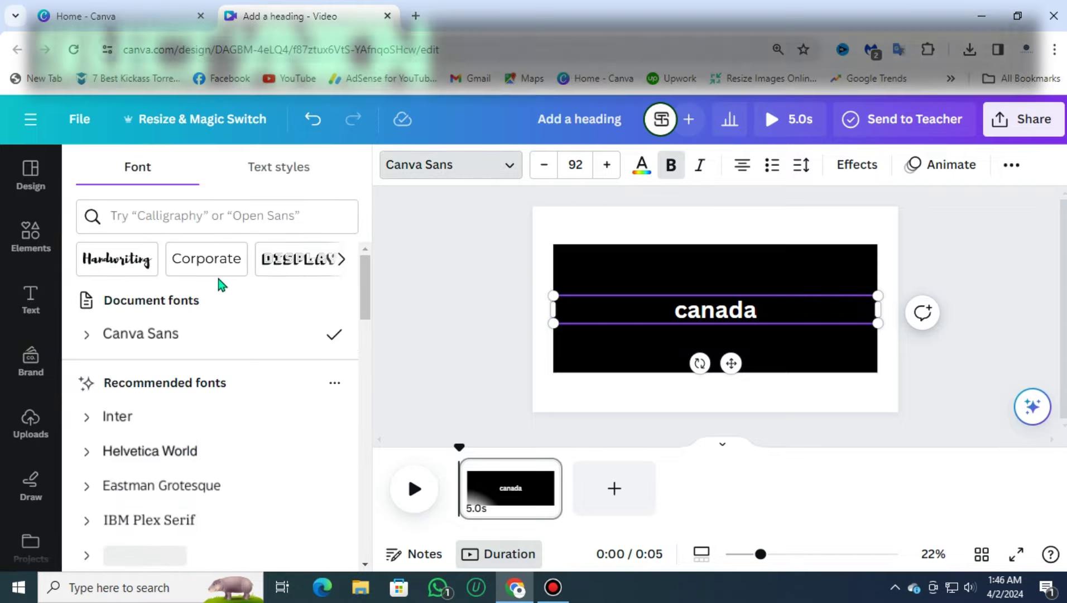
{"action": "type", "text": "a"}
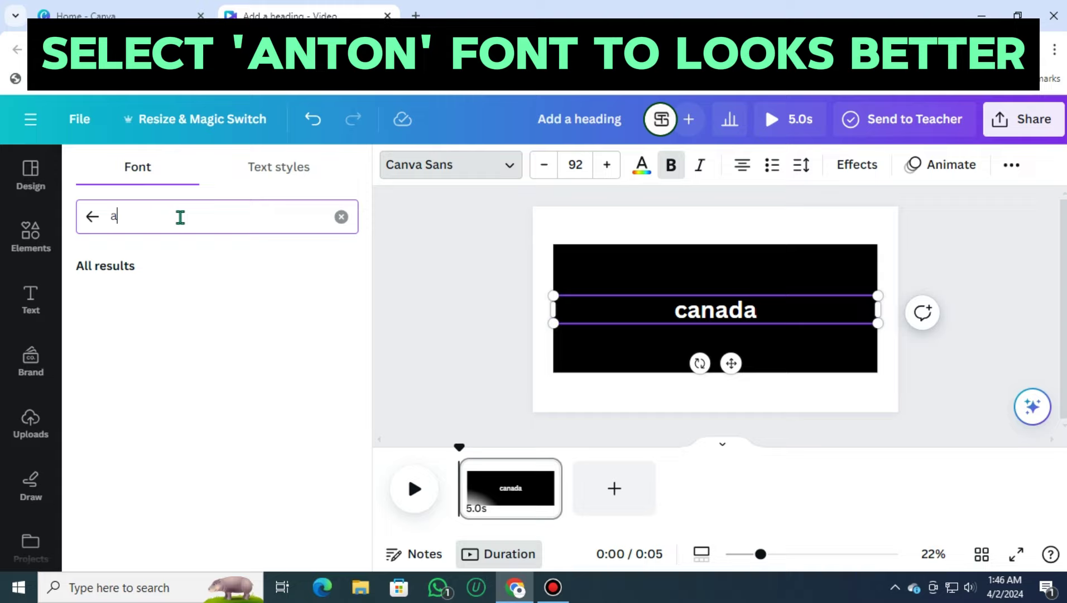
{"action": "type", "text": "nton"}
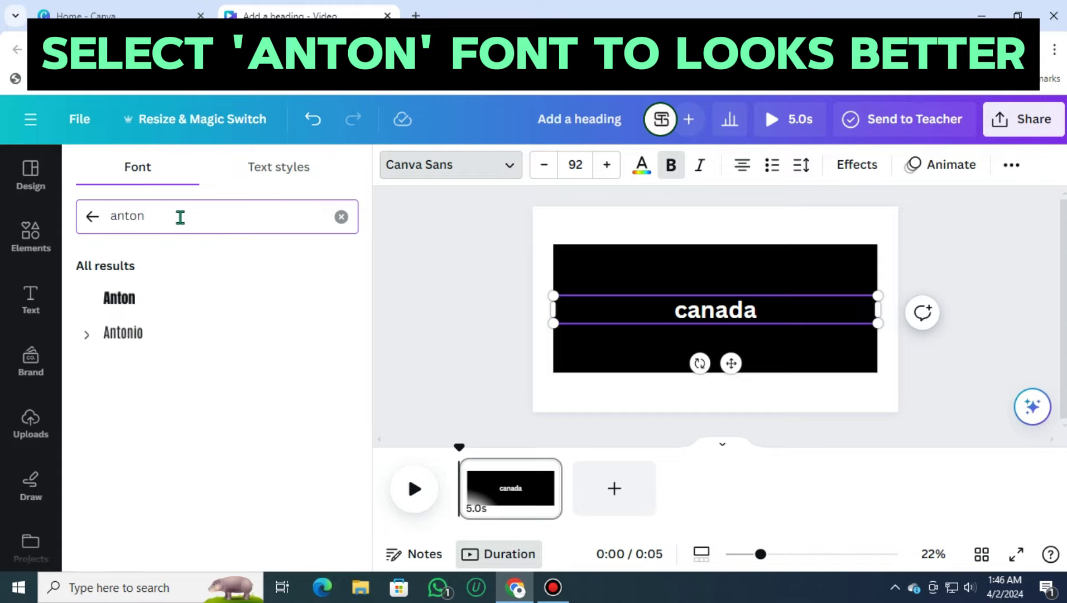
{"action": "left_click", "coordinate": [167, 309]}
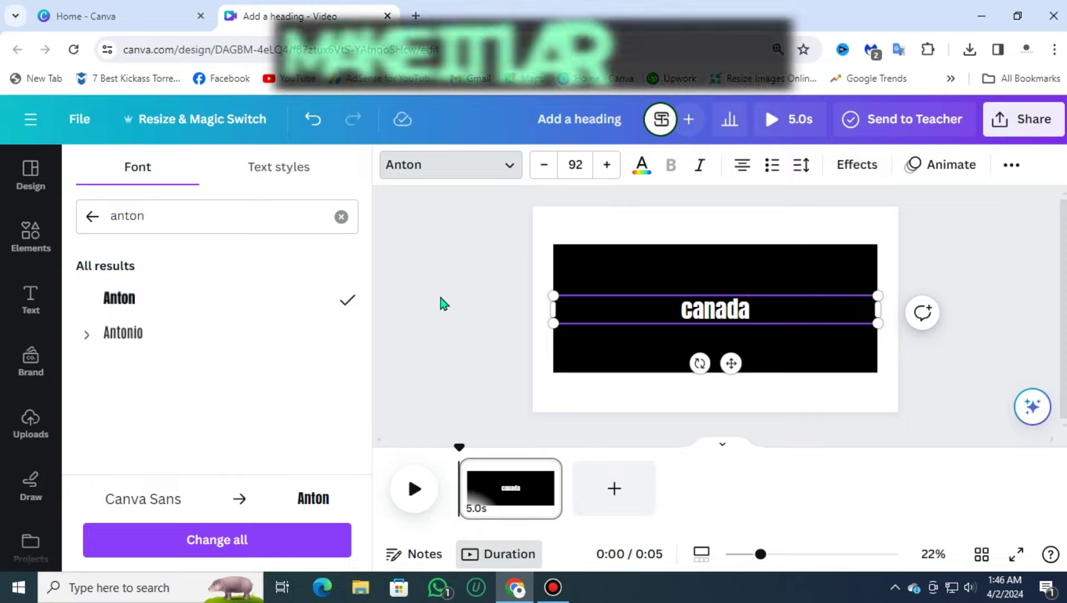
{"action": "left_click", "coordinate": [1010, 166]}
{"action": "left_click", "coordinate": [825, 208]}
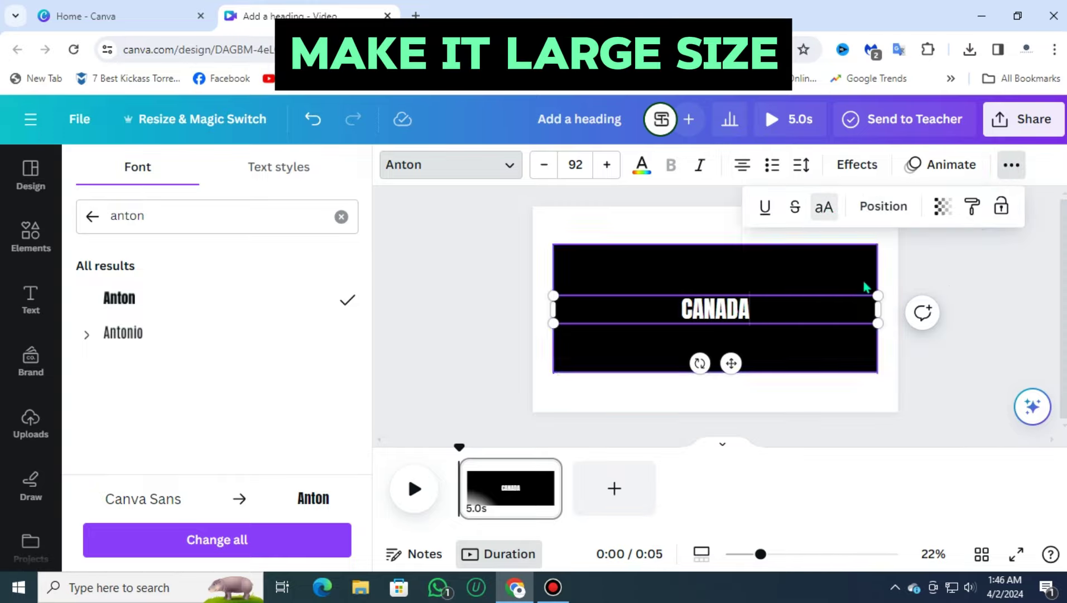
{"action": "key", "text": "Escape"}
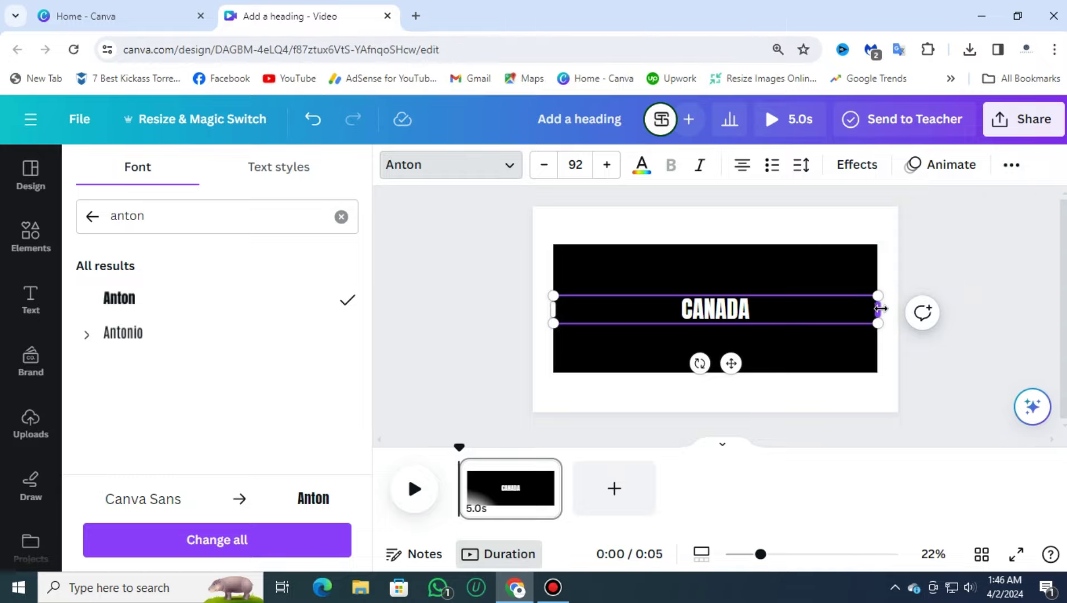
Step: Enlarge the CANADA text to about size 432 so that it spans the width of the black rectangle
{"action": "left_click_drag", "start_coordinate": [881, 308], "coordinate": [816, 277]}
{"action": "left_click_drag", "start_coordinate": [809, 327], "coordinate": [865, 376]}
{"action": "left_click_drag", "start_coordinate": [554, 344], "coordinate": [519, 450]}
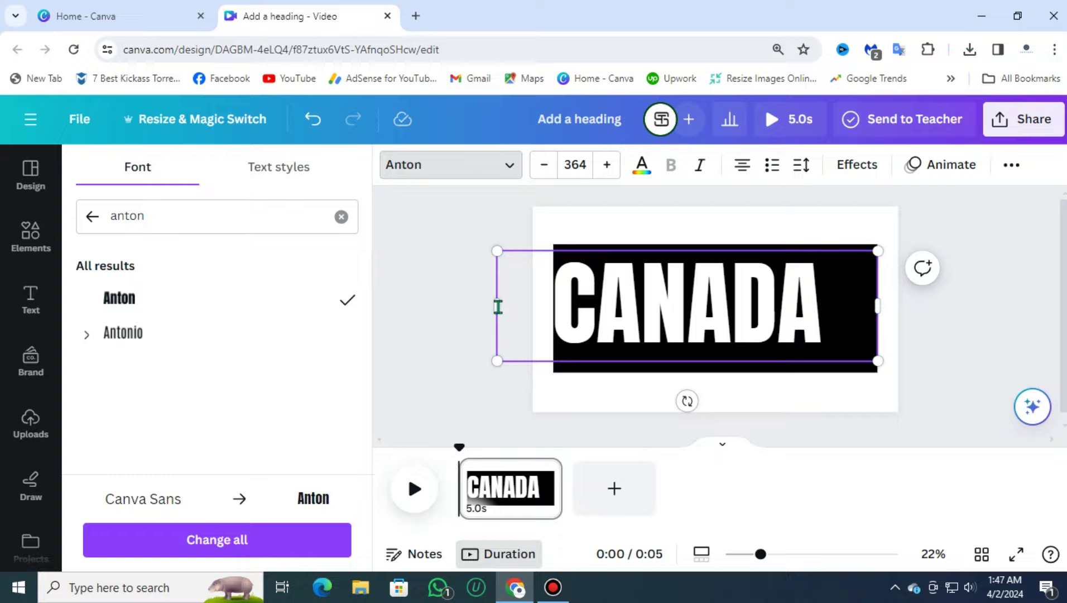
{"action": "left_click_drag", "start_coordinate": [498, 306], "coordinate": [588, 319]}
{"action": "left_click_drag", "start_coordinate": [590, 363], "coordinate": [553, 396]}
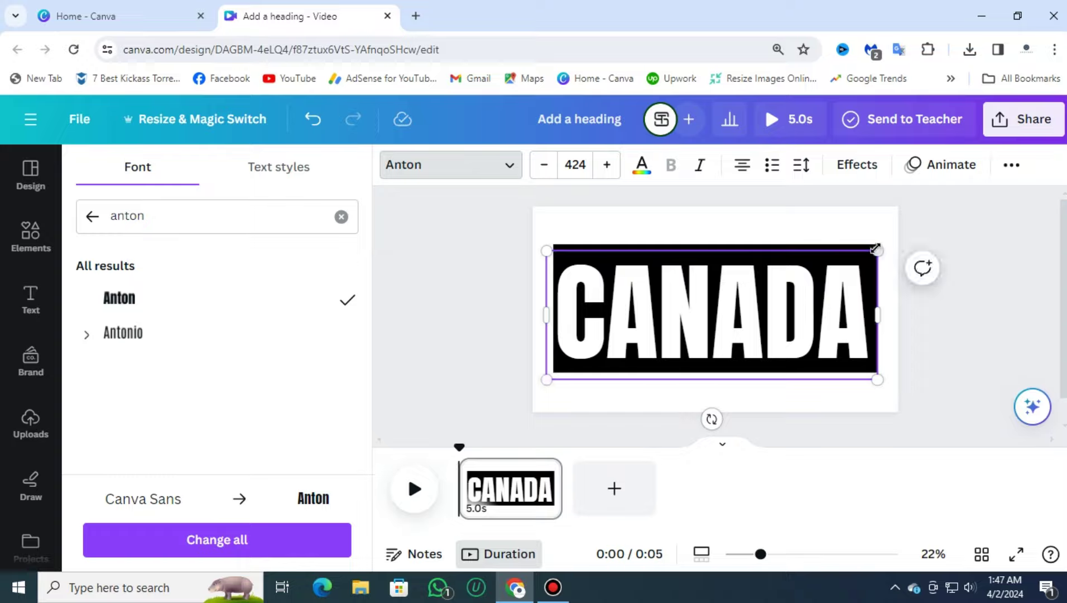
{"action": "mouse_move", "coordinate": [875, 248]}
{"action": "left_mouse_down"}
{"action": "mouse_move", "coordinate": [913, 236]}
{"action": "mouse_move", "coordinate": [886, 254]}
{"action": "left_mouse_up"}
{"action": "left_click", "coordinate": [1029, 246]}
{"action": "left_click", "coordinate": [988, 234]}
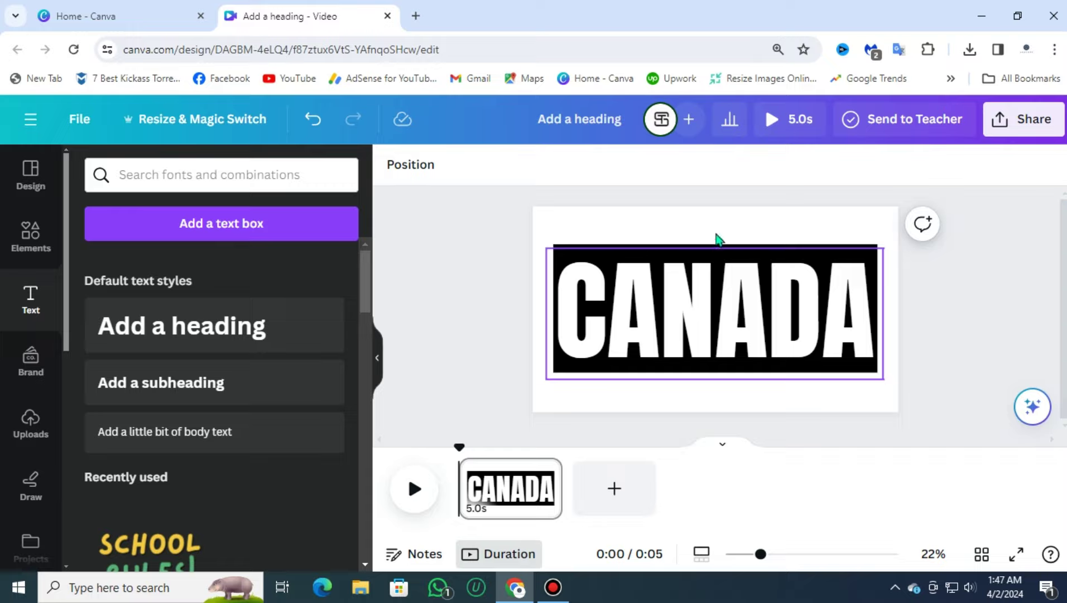
Step: Trim the black rectangle's upper edge slightly and nudge the CANADA text down to centre it inside the rectangle
{"action": "left_click", "coordinate": [787, 364]}
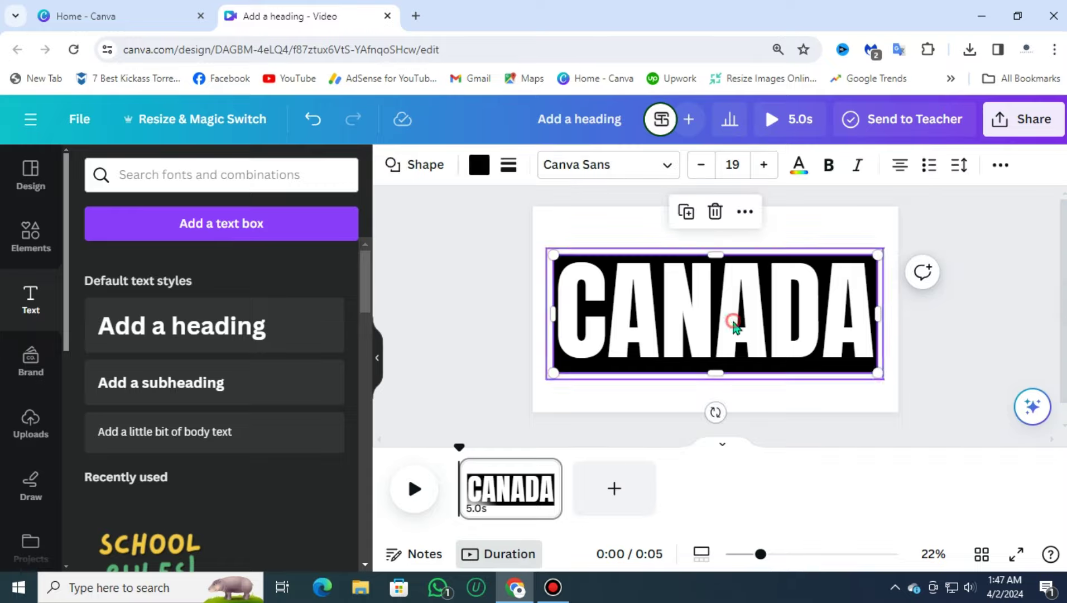
{"action": "left_click", "coordinate": [710, 317]}
{"action": "left_click_drag", "start_coordinate": [709, 318], "coordinate": [713, 327]}
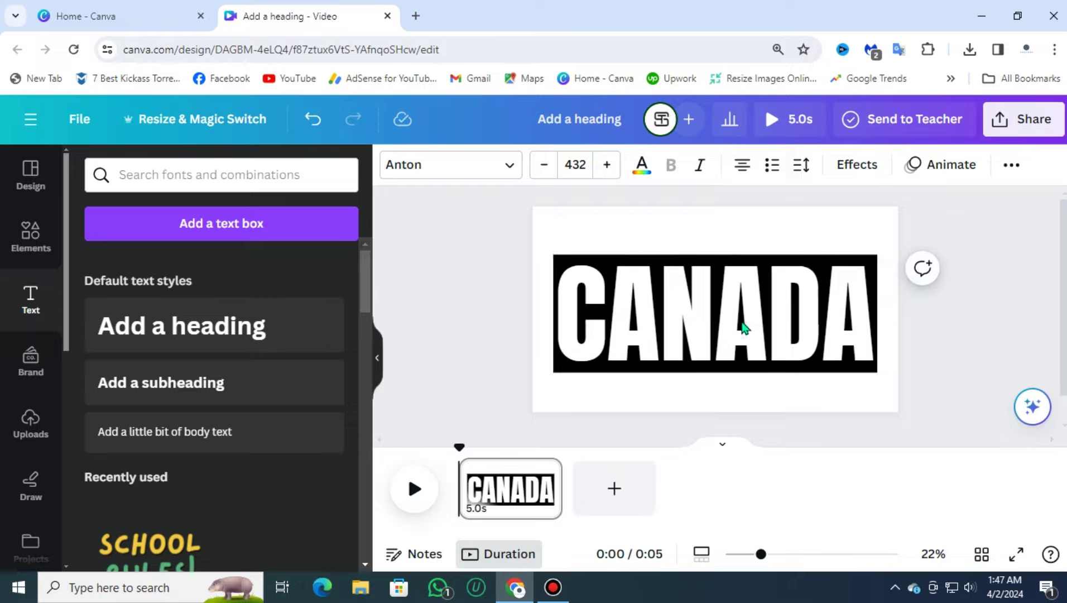
{"action": "left_click", "coordinate": [622, 251]}
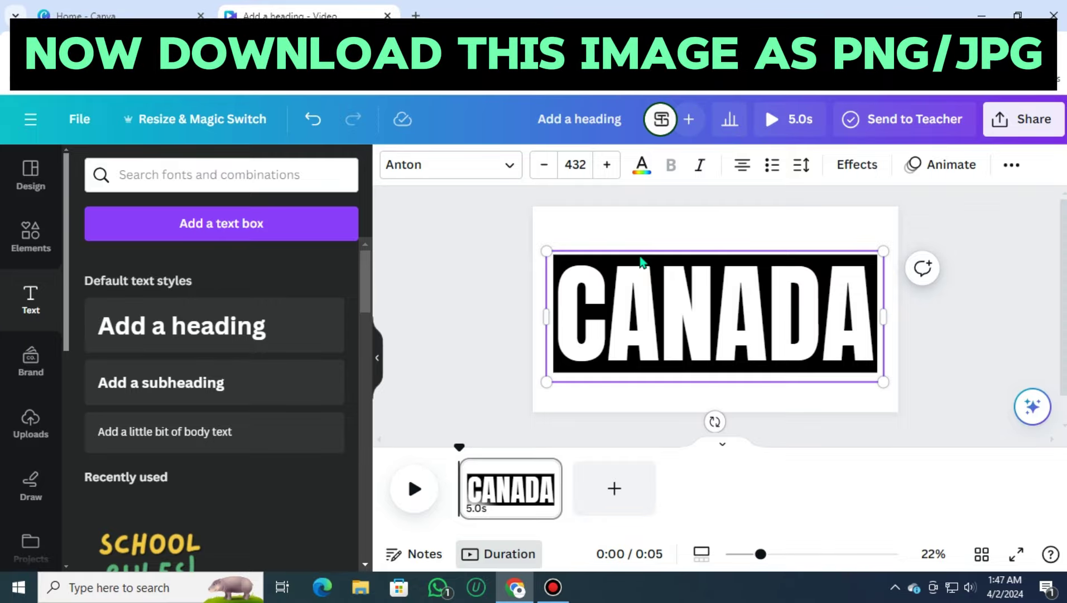
Step: Download the design as a PNG image at size 1 (1,920 × 1,080 px)
{"action": "left_click", "coordinate": [1023, 119]}
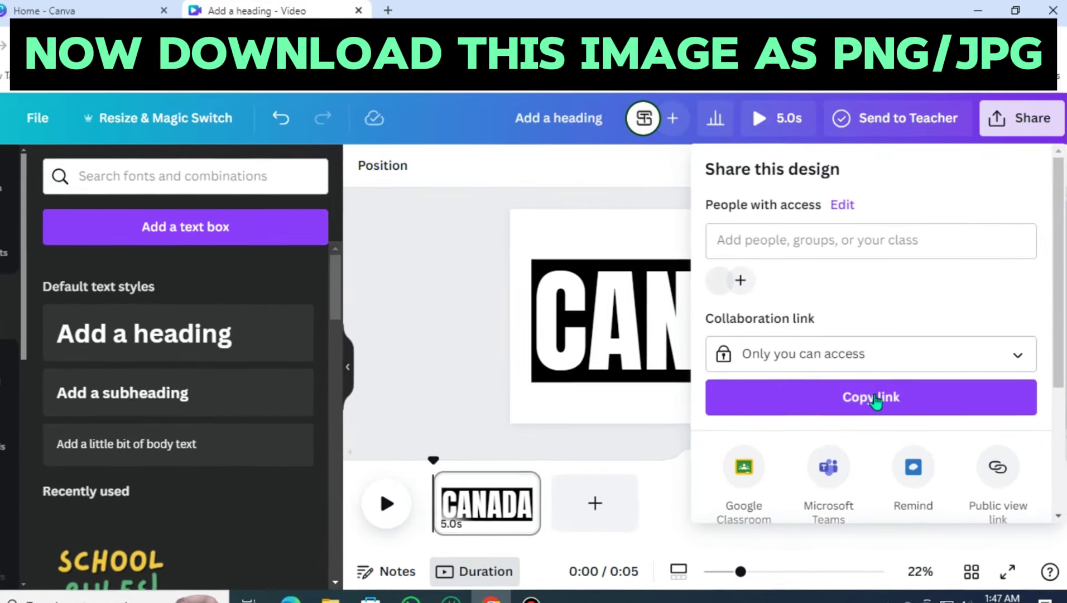
{"action": "scroll", "coordinate": [782, 441], "scroll_direction": "down", "scroll_amount": 3}
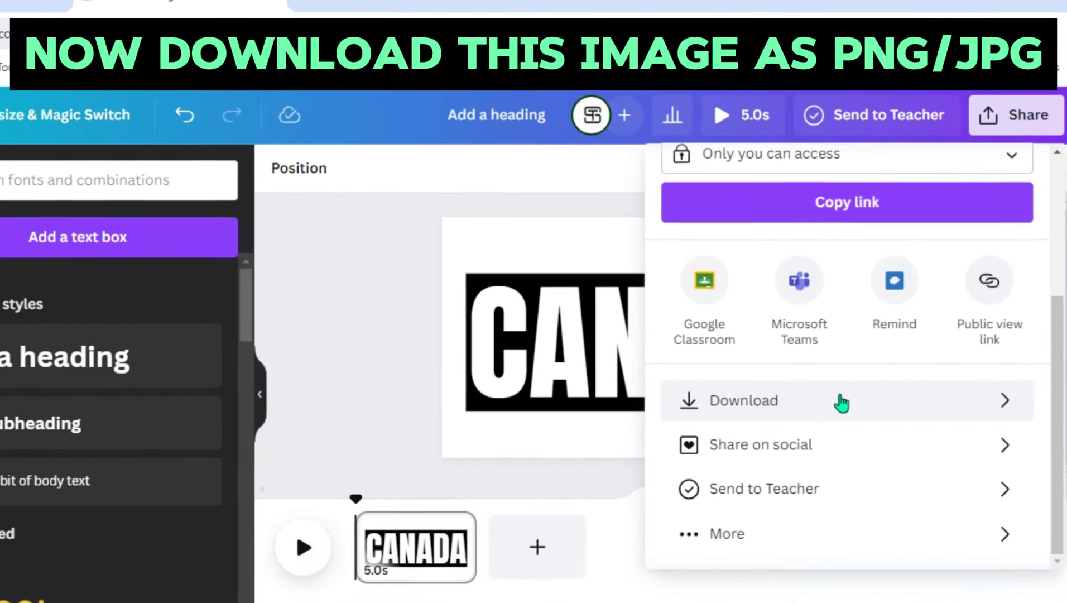
{"action": "left_click", "coordinate": [865, 373]}
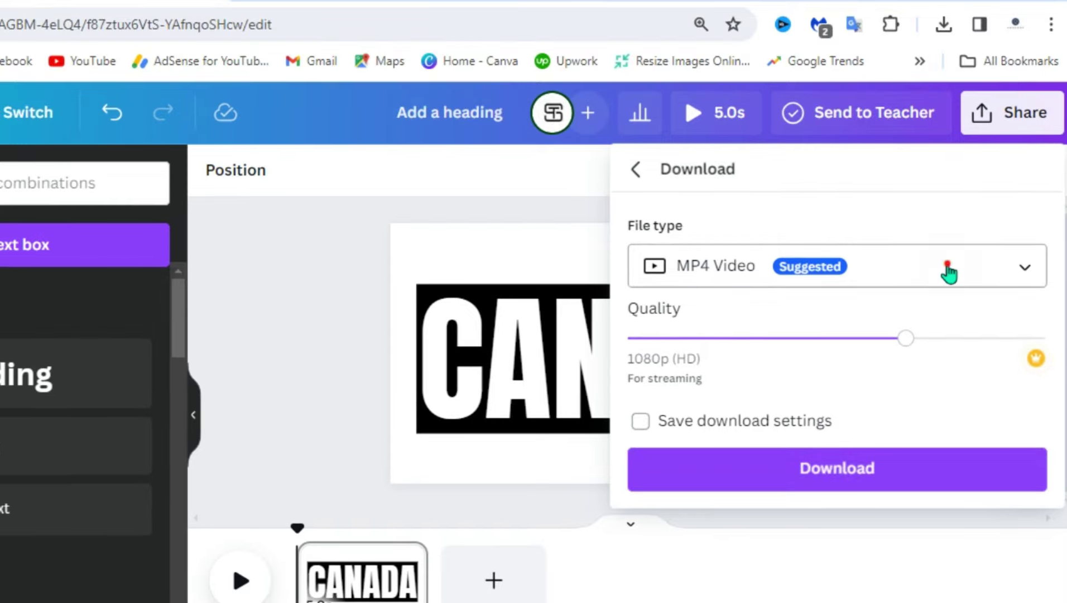
{"action": "left_click", "coordinate": [949, 274]}
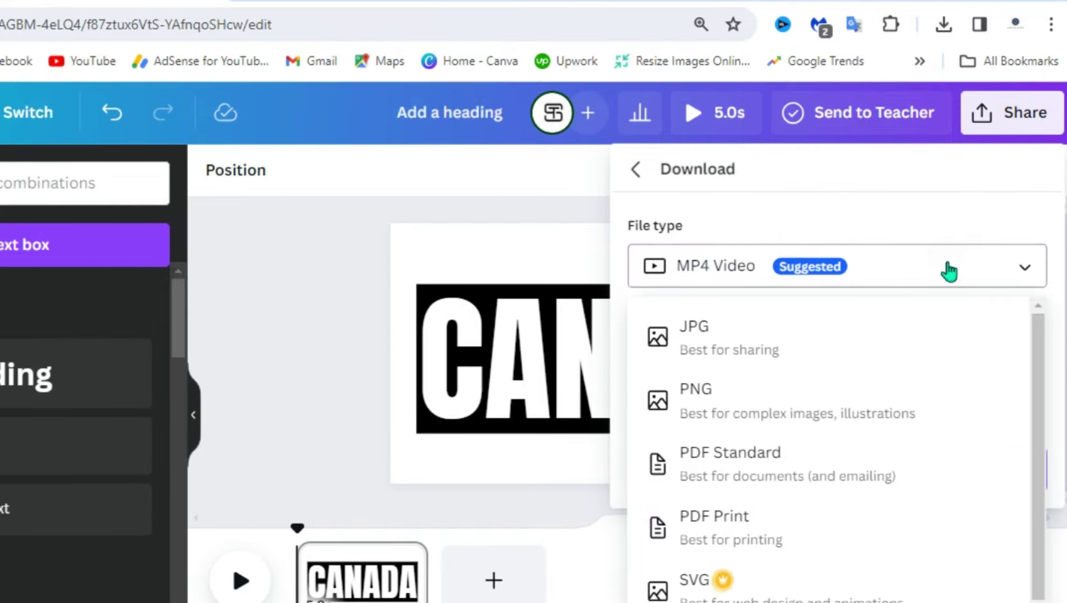
{"action": "left_click", "coordinate": [776, 415]}
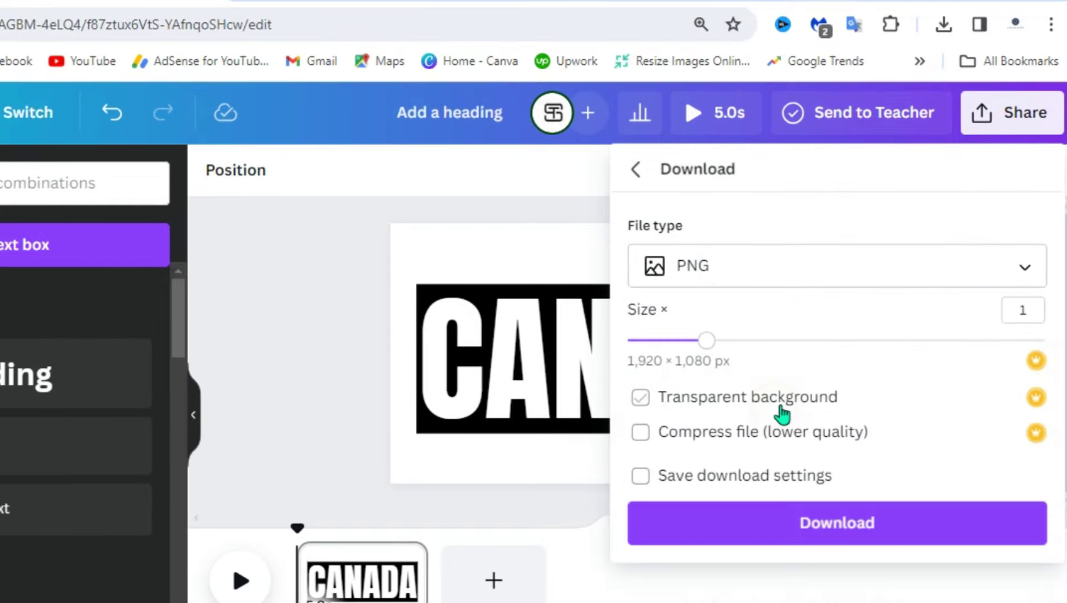
{"action": "left_click", "coordinate": [870, 511]}
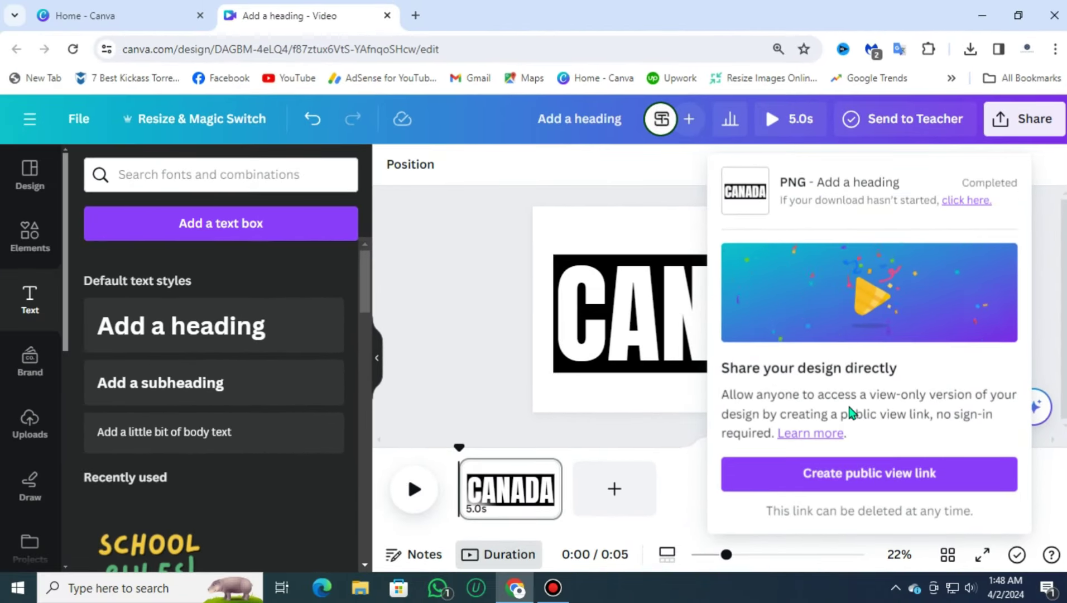
{"action": "left_click", "coordinate": [455, 306]}
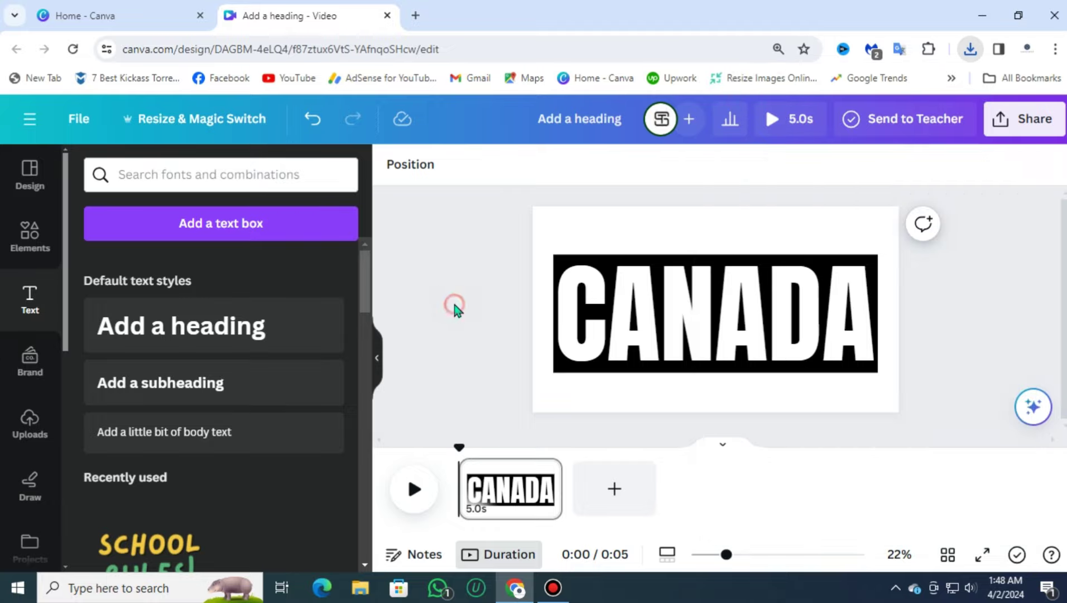
Step: Clear the black rectangle and CANADA text from the page
{"action": "left_click", "coordinate": [972, 51]}
{"action": "left_click", "coordinate": [467, 248]}
{"action": "left_click", "coordinate": [520, 499]}
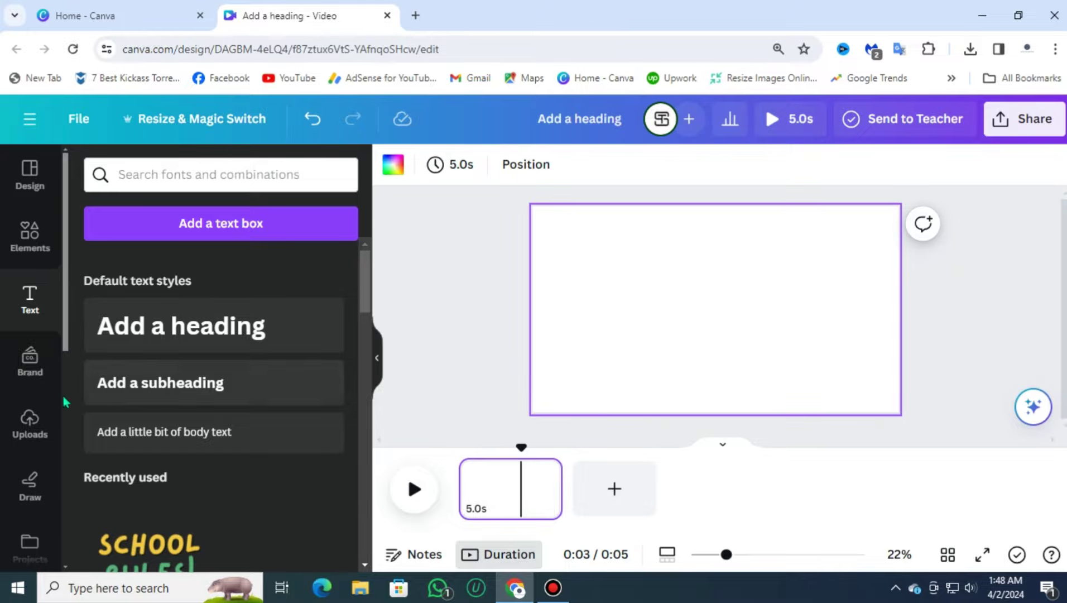
Step: Upload the stock video canada.mp4 from the Downloads folder
{"action": "left_click", "coordinate": [32, 425]}
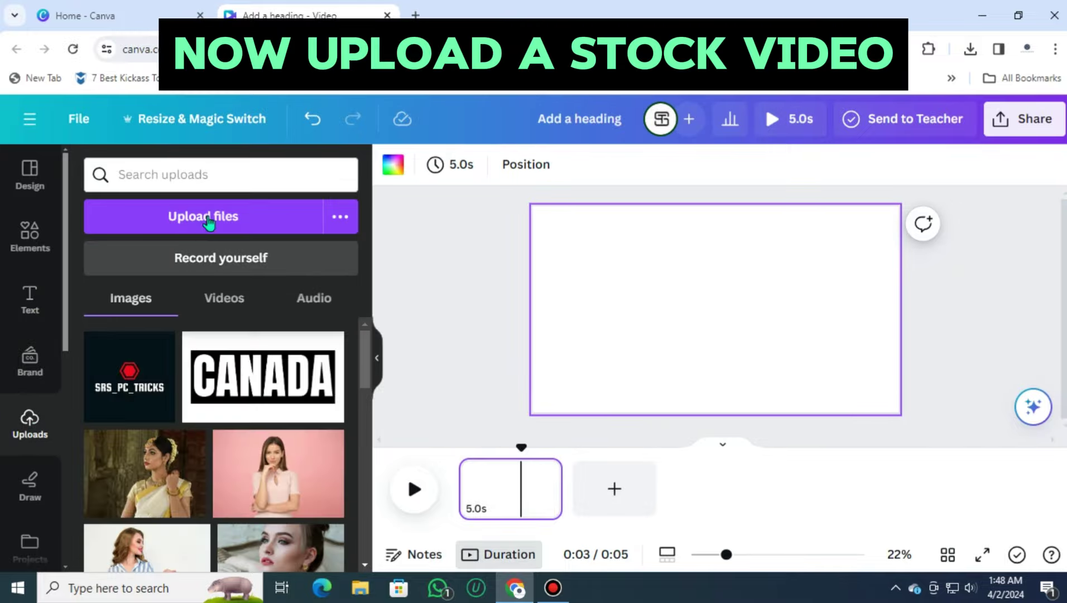
{"action": "left_click", "coordinate": [206, 220]}
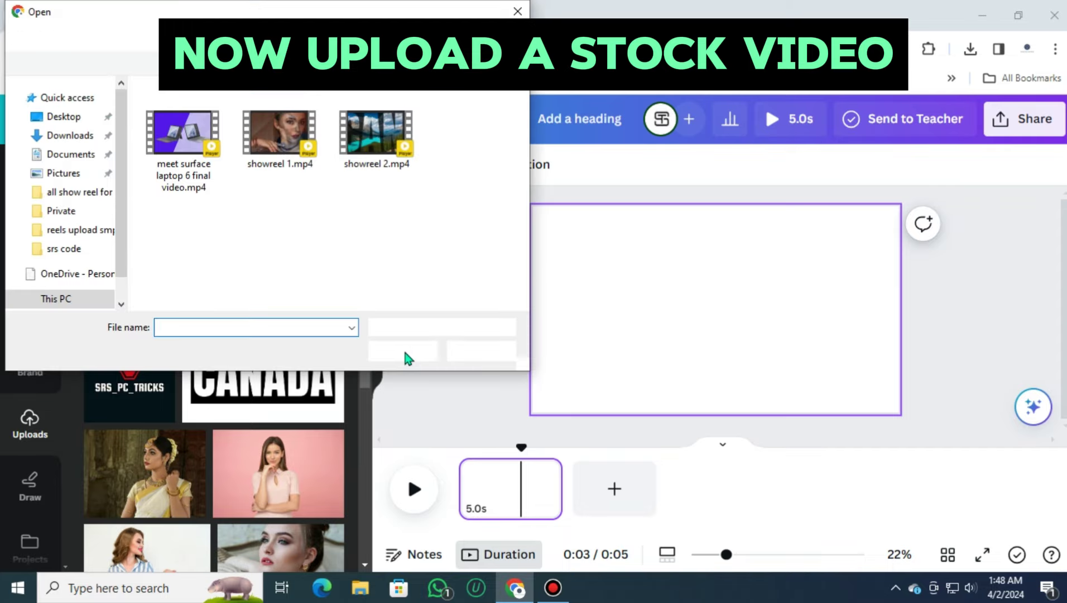
{"action": "left_click", "coordinate": [66, 135]}
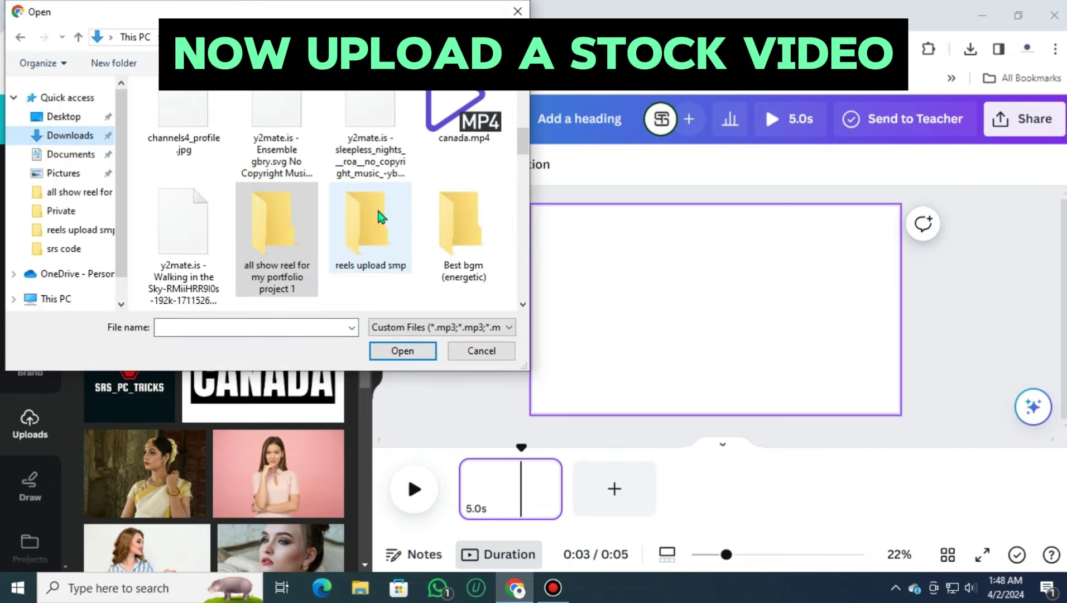
{"action": "scroll", "coordinate": [448, 193], "scroll_direction": "down", "scroll_amount": 3}
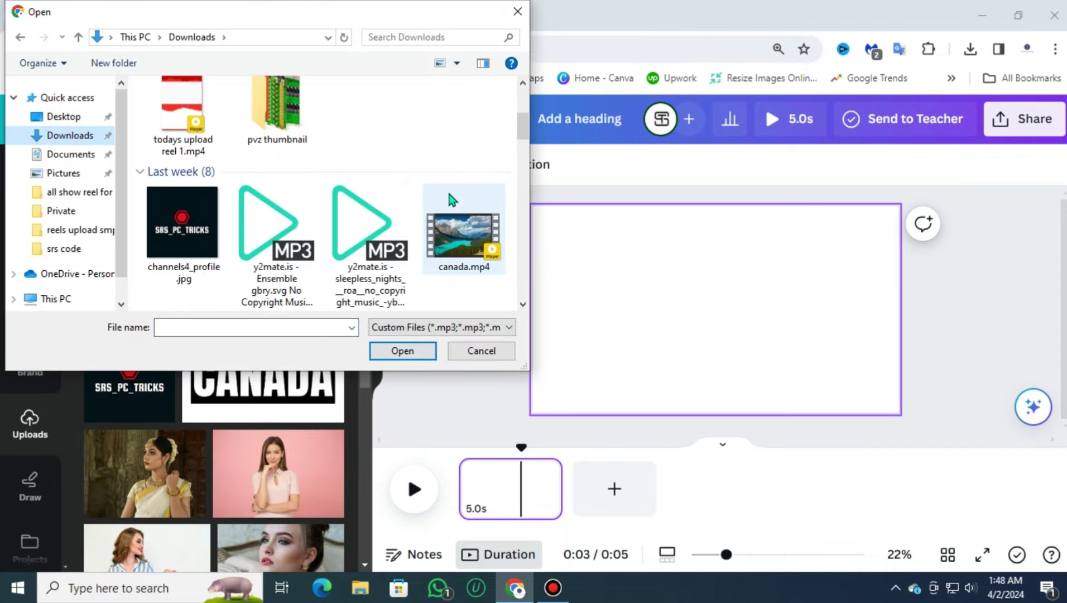
{"action": "left_click", "coordinate": [461, 251]}
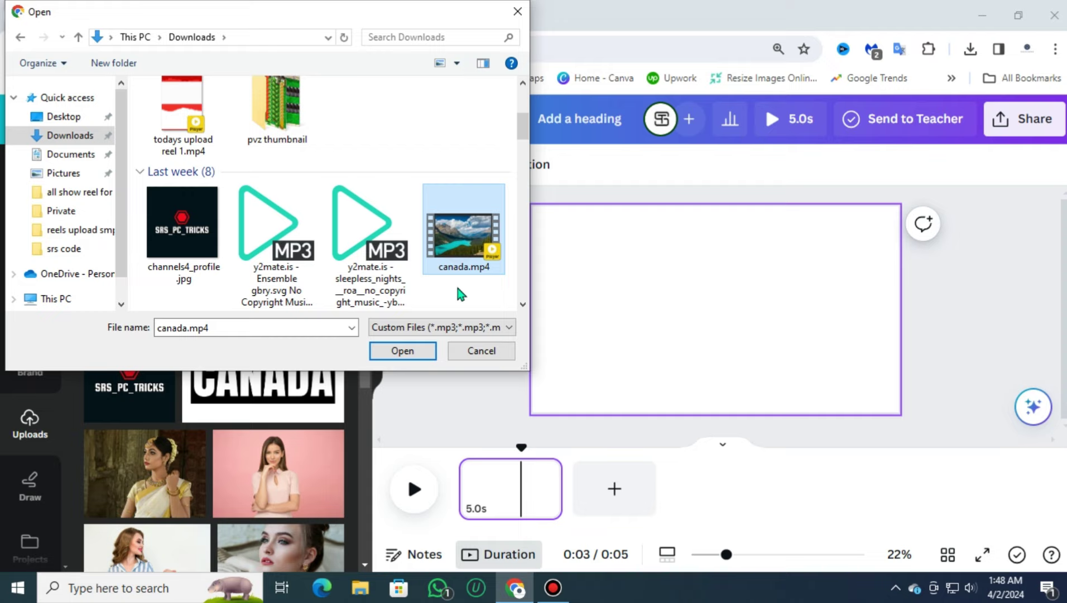
{"action": "left_click", "coordinate": [410, 356]}
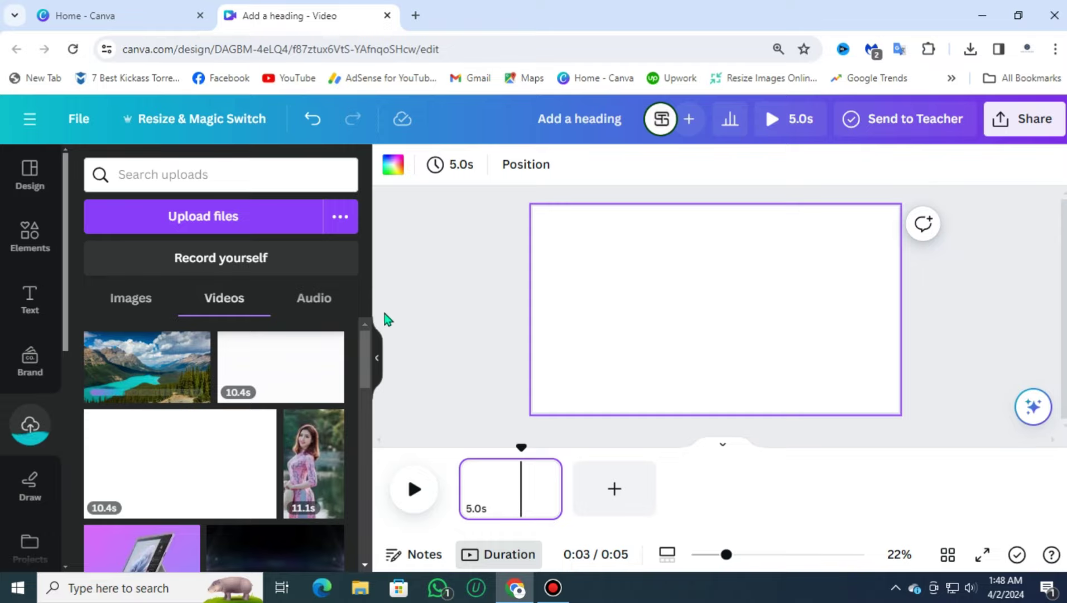
Step: Place the uploaded lake video on the page as its background and return the playhead to the start
{"action": "left_click", "coordinate": [144, 377]}
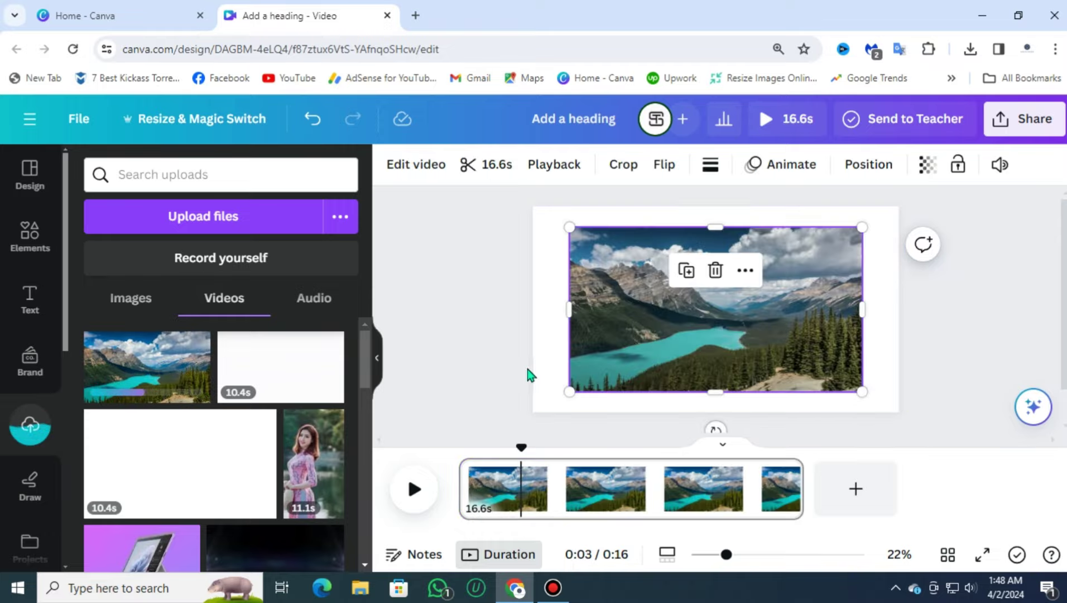
{"action": "right_click", "coordinate": [605, 305]}
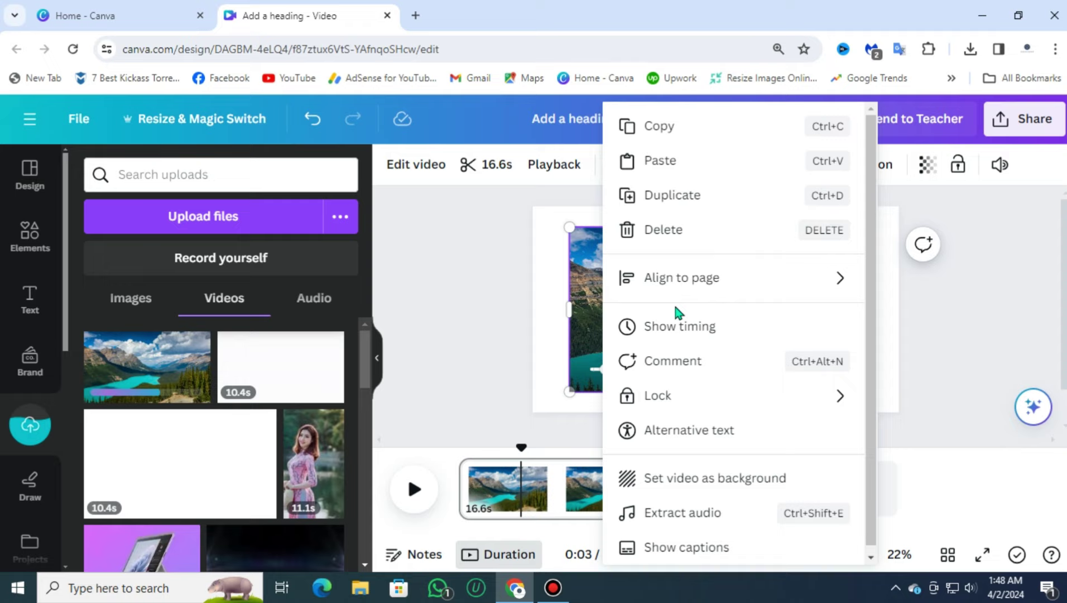
{"action": "left_click", "coordinate": [739, 480]}
{"action": "left_click_drag", "start_coordinate": [520, 449], "coordinate": [438, 472]}
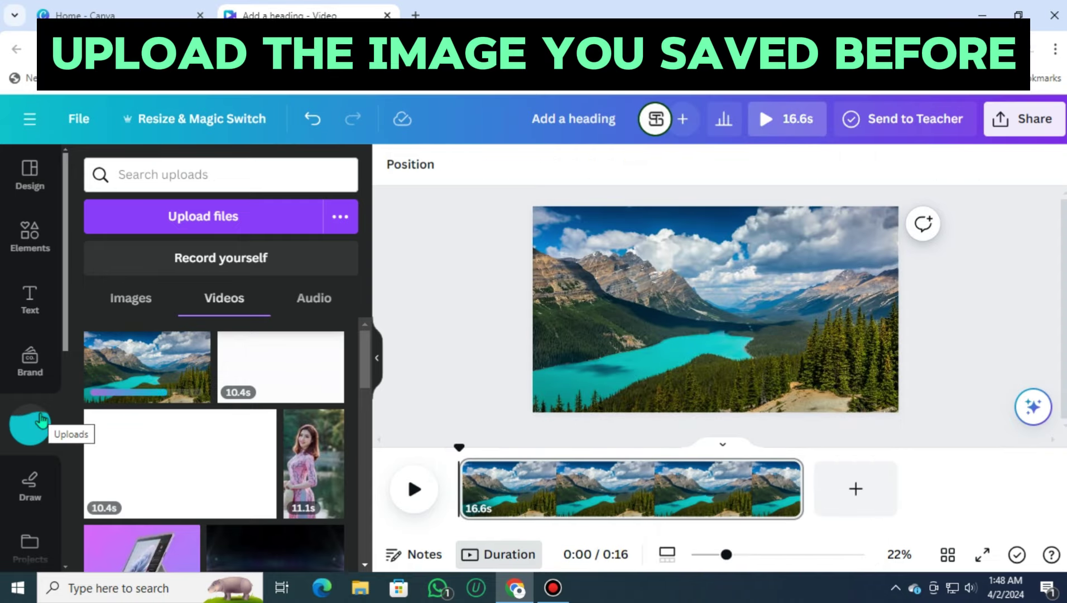
Step: Upload the saved image Add a heading.png and place it on the page over the video
{"action": "left_click", "coordinate": [200, 221]}
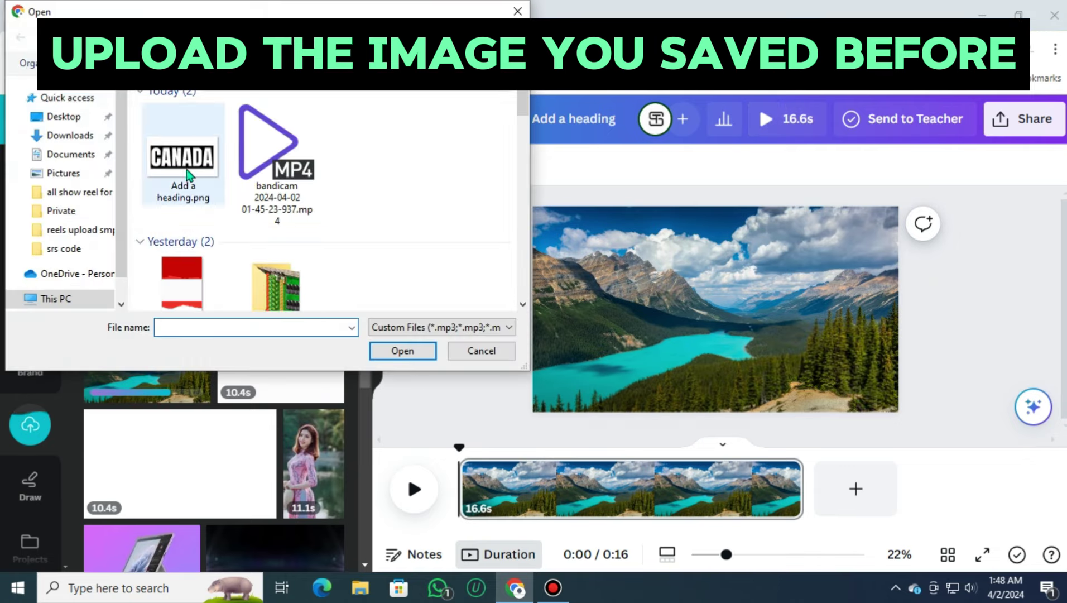
{"action": "left_click", "coordinate": [184, 168]}
{"action": "left_click", "coordinate": [402, 352]}
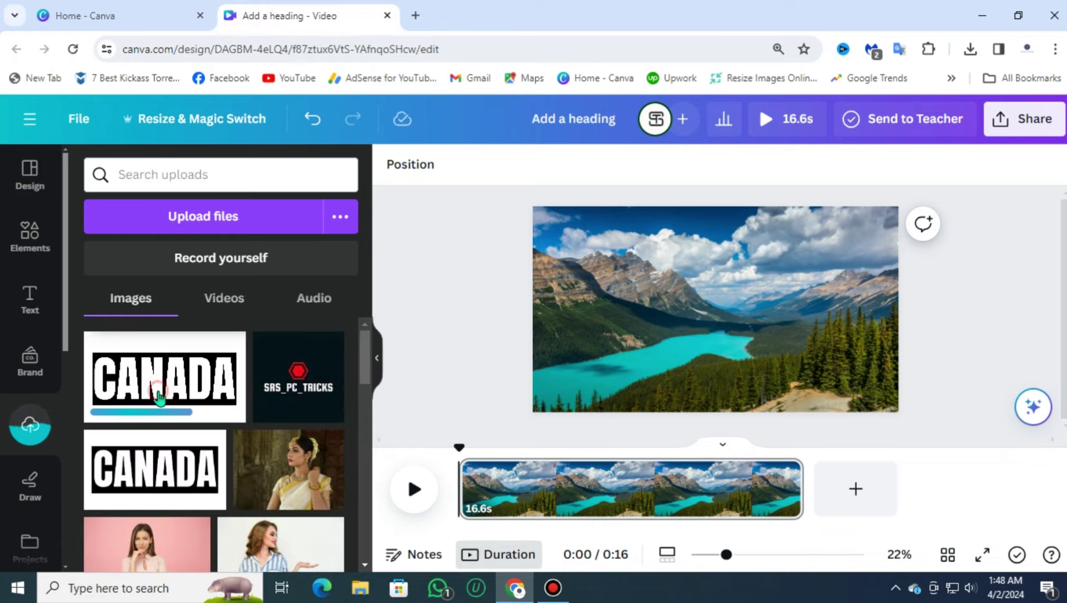
{"action": "left_click", "coordinate": [159, 397]}
{"action": "left_click", "coordinate": [944, 357]}
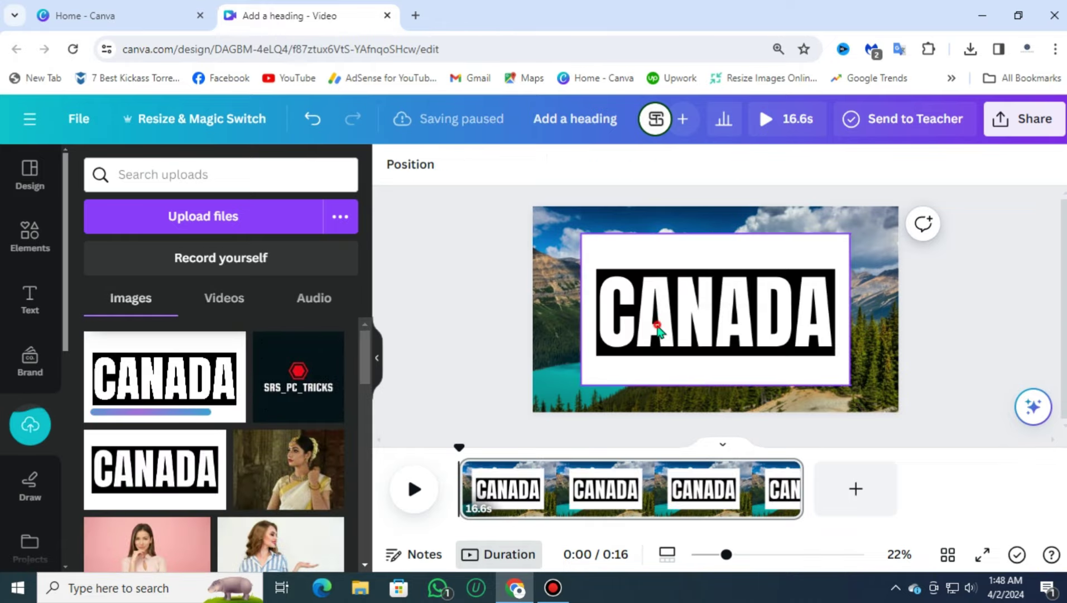
Step: Remove the background of the CANADA image with BG Remover
{"action": "left_click", "coordinate": [631, 314]}
{"action": "left_click", "coordinate": [422, 168]}
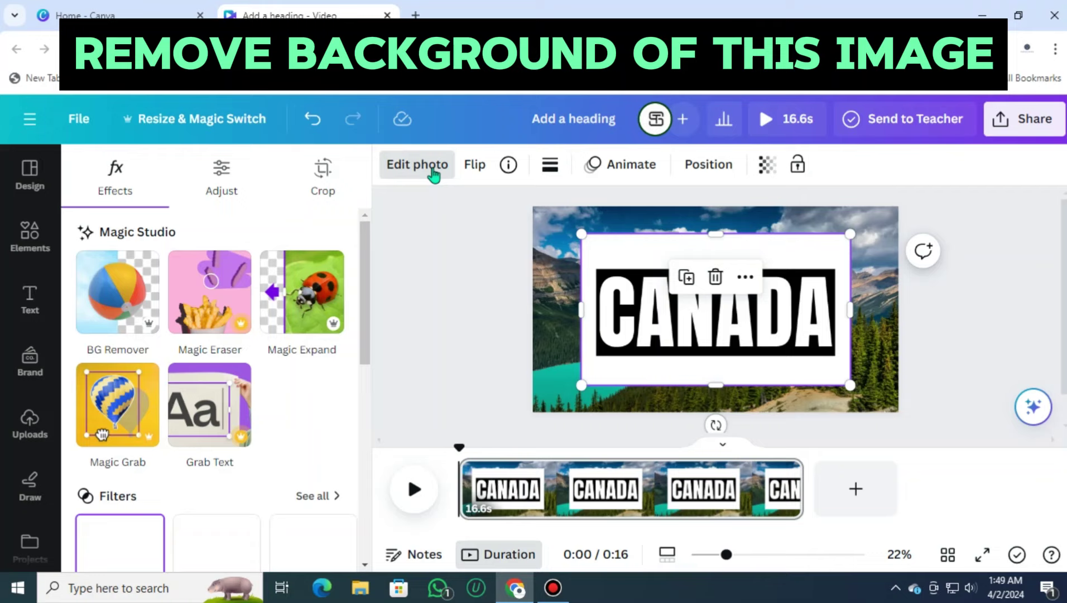
{"action": "left_click", "coordinate": [116, 306]}
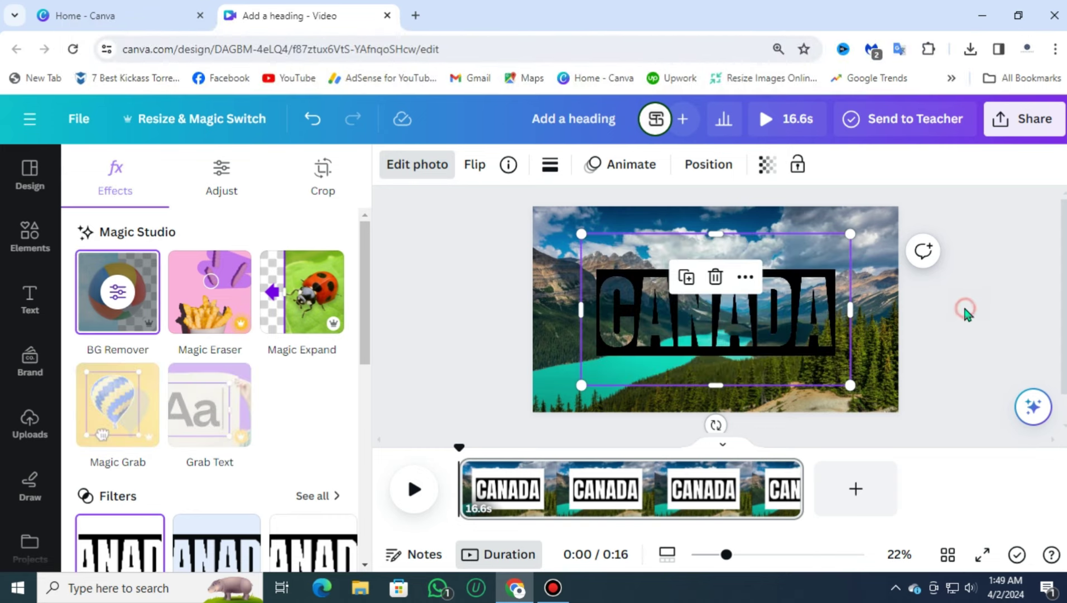
Step: Crop the empty margins on all four sides of the CANADA image close to the black rectangle
{"action": "left_click", "coordinate": [719, 370]}
{"action": "left_click_drag", "start_coordinate": [717, 384], "coordinate": [721, 358]}
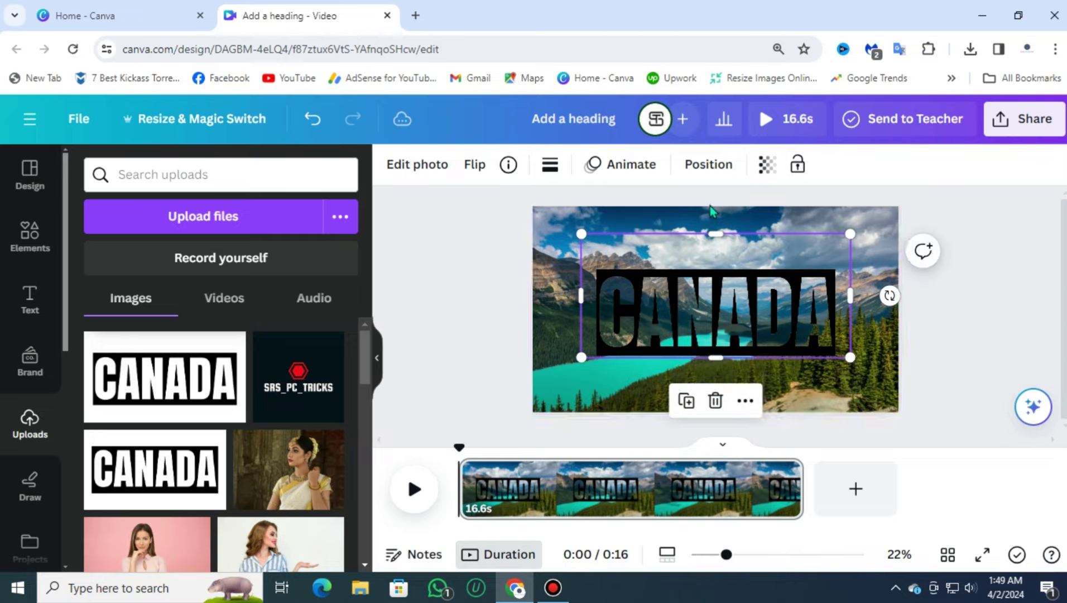
{"action": "left_click_drag", "start_coordinate": [717, 234], "coordinate": [721, 265]}
{"action": "left_click_drag", "start_coordinate": [581, 309], "coordinate": [593, 309]}
{"action": "left_click_drag", "start_coordinate": [849, 313], "coordinate": [838, 314]}
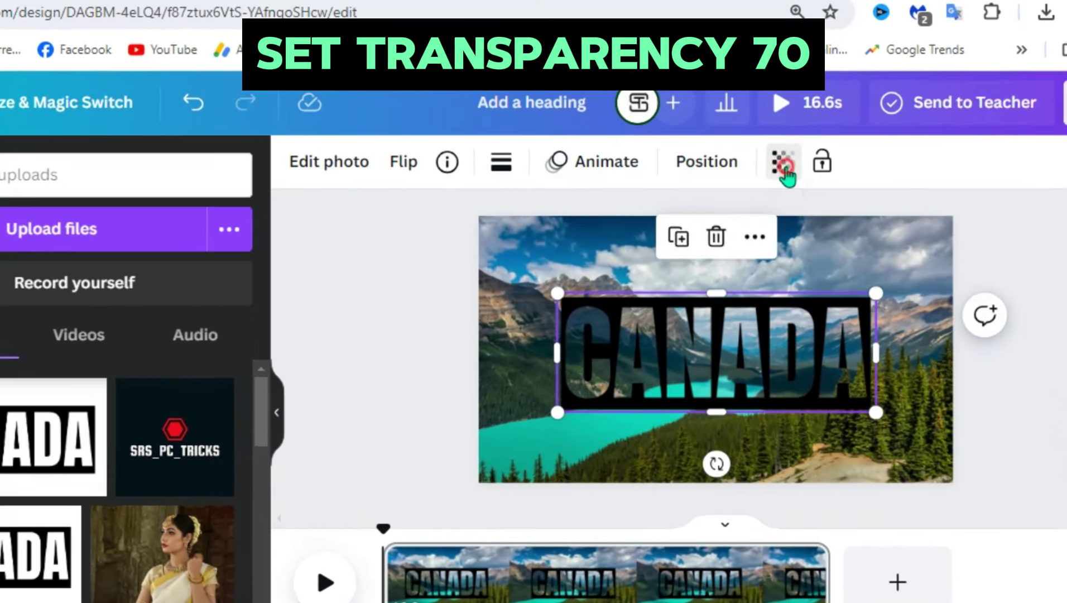
Step: Set the CANADA image's transparency to 70
{"action": "left_click", "coordinate": [767, 165]}
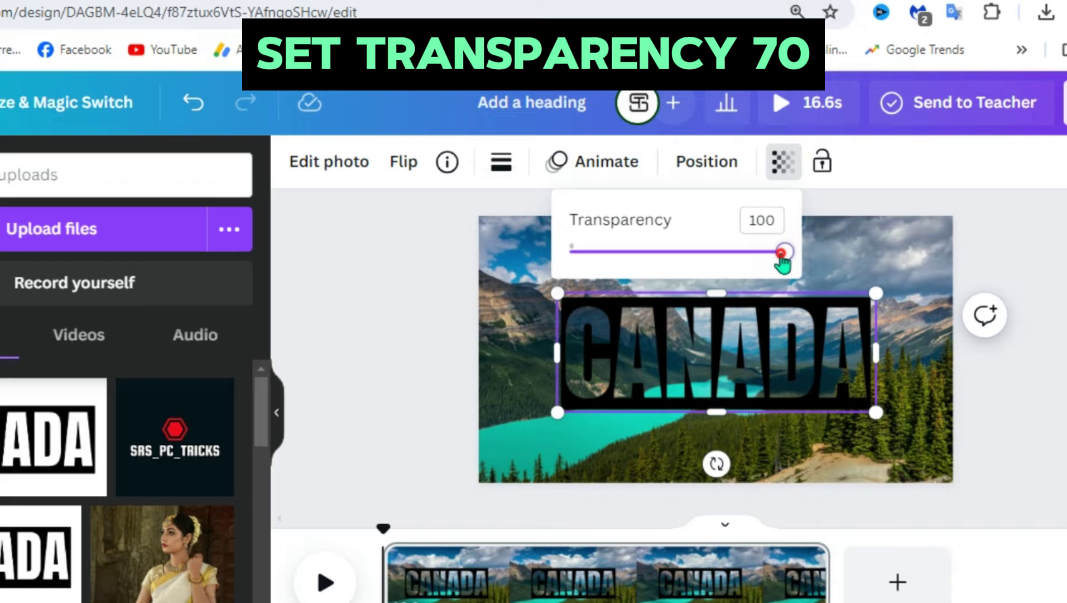
{"action": "left_click_drag", "start_coordinate": [782, 263], "coordinate": [736, 268]}
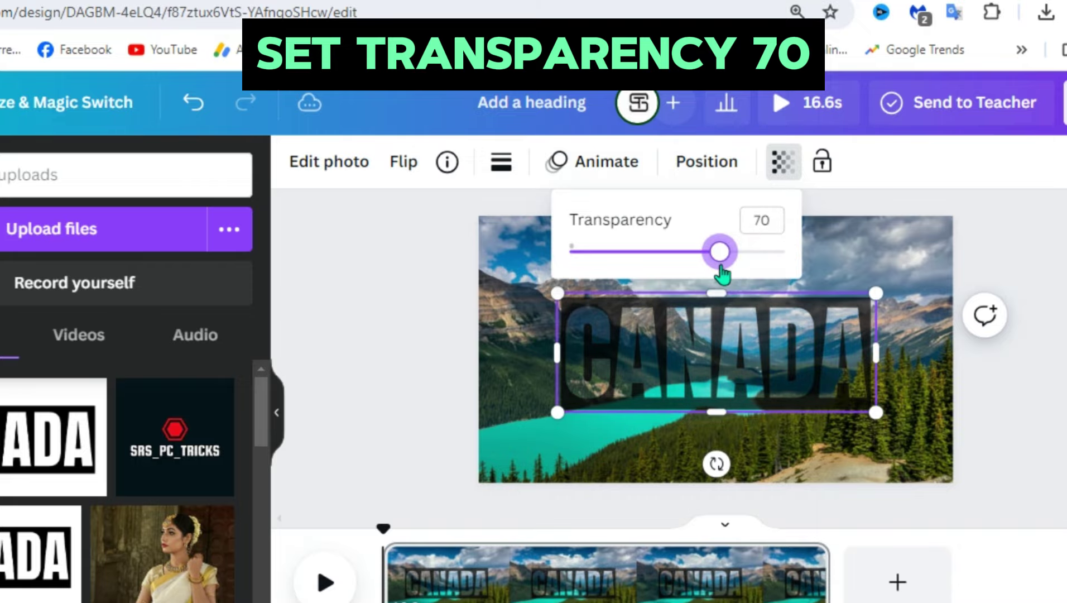
{"action": "left_click", "coordinate": [1044, 257]}
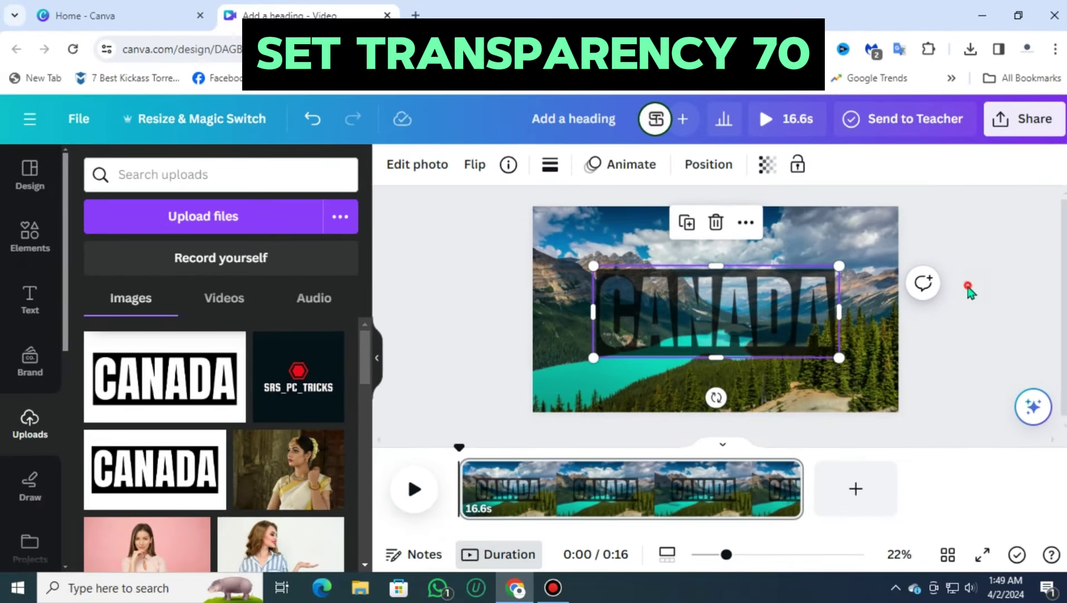
Step: Move the CANADA image to the page's upper-left corner and enlarge it until it covers the full page height, overflowing both sides
{"action": "left_click_drag", "start_coordinate": [666, 308], "coordinate": [660, 279]}
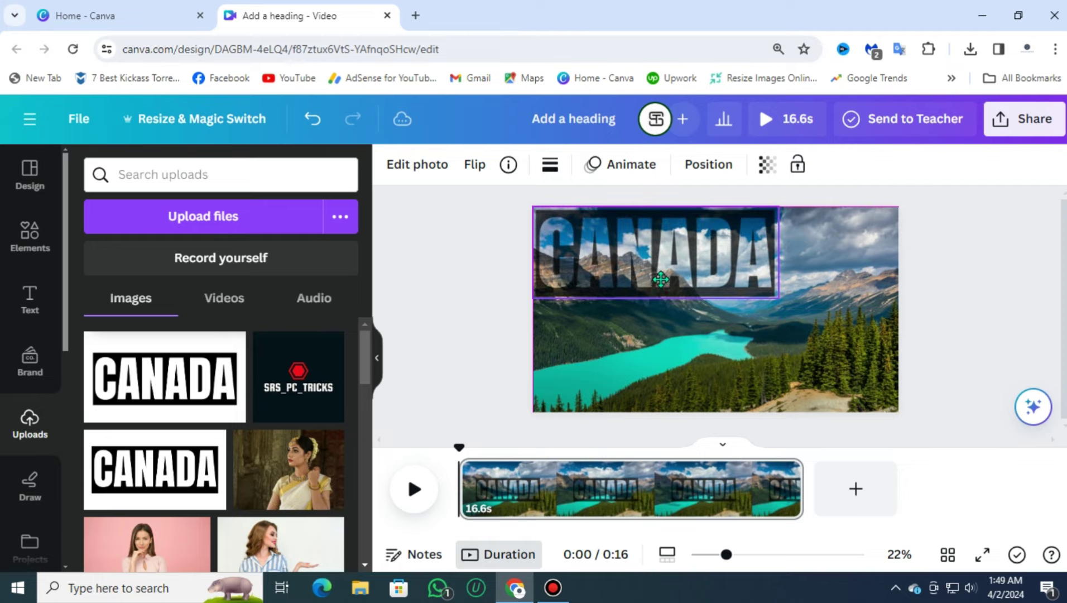
{"action": "left_click_drag", "start_coordinate": [778, 297], "coordinate": [882, 371]}
{"action": "left_click", "coordinate": [968, 336]}
{"action": "scroll", "coordinate": [968, 329], "scroll_direction": "down", "scroll_amount": 2}
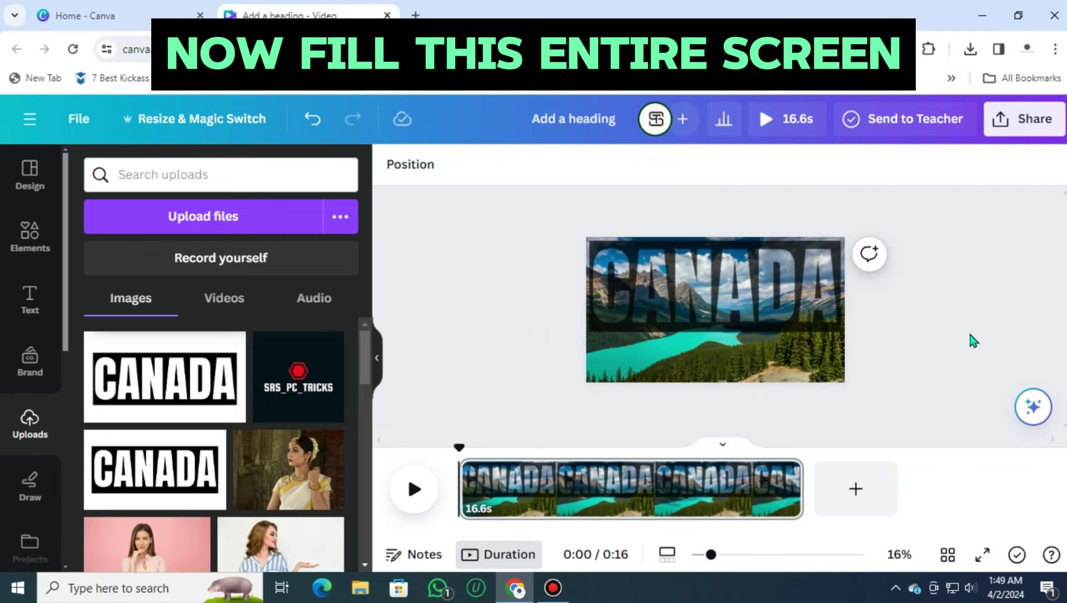
{"action": "left_click_drag", "start_coordinate": [621, 331], "coordinate": [527, 405]}
{"action": "left_click_drag", "start_coordinate": [845, 261], "coordinate": [919, 225]}
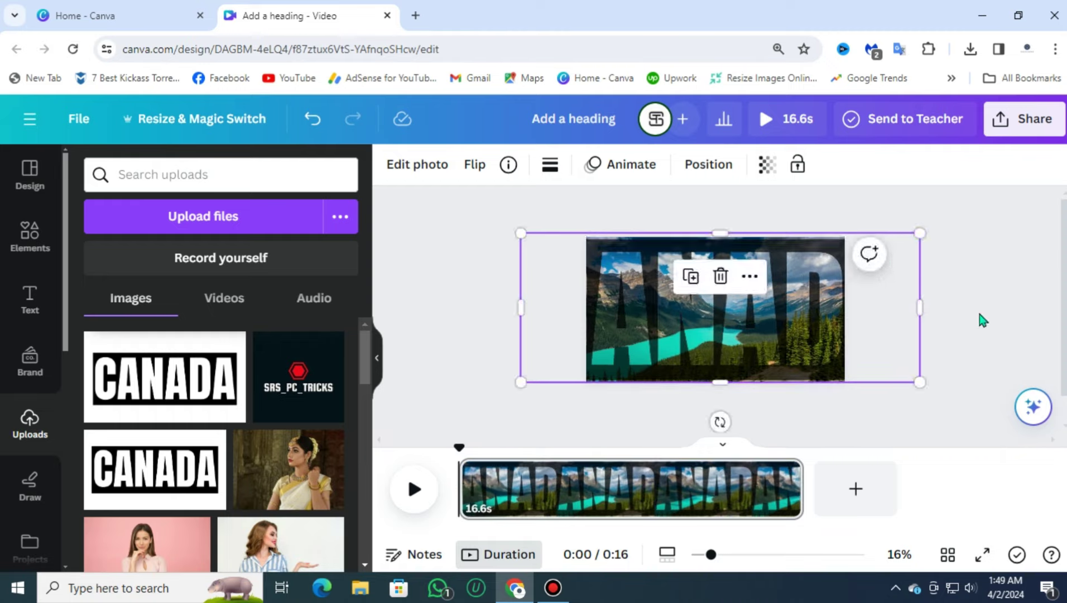
{"action": "left_click", "coordinate": [977, 308]}
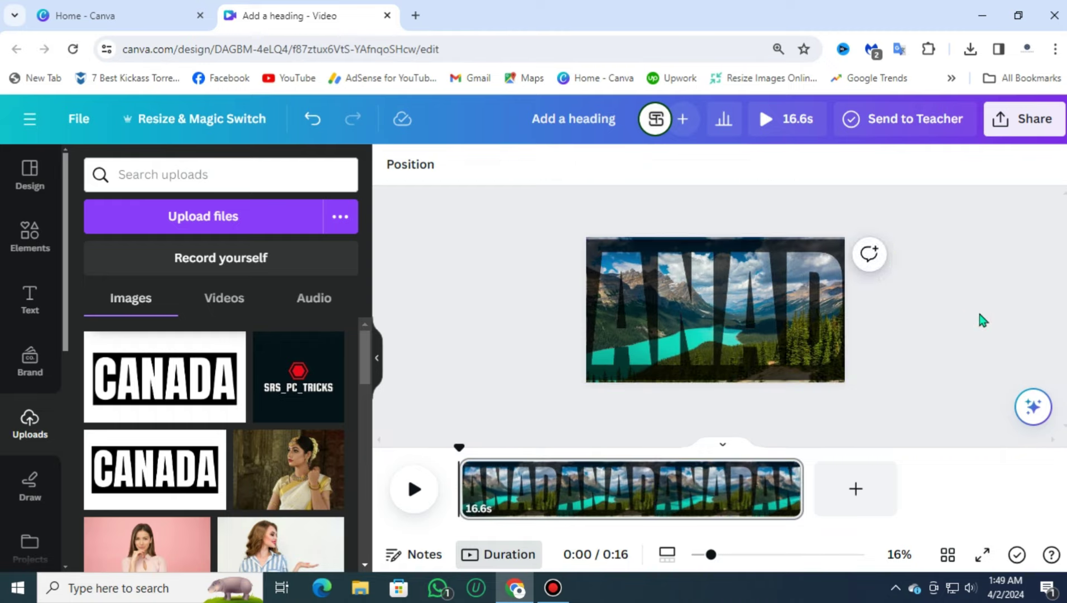
Step: Shift the enlarged CANADA image right until its left edge lines up with the page's left edge
{"action": "left_click", "coordinate": [714, 313]}
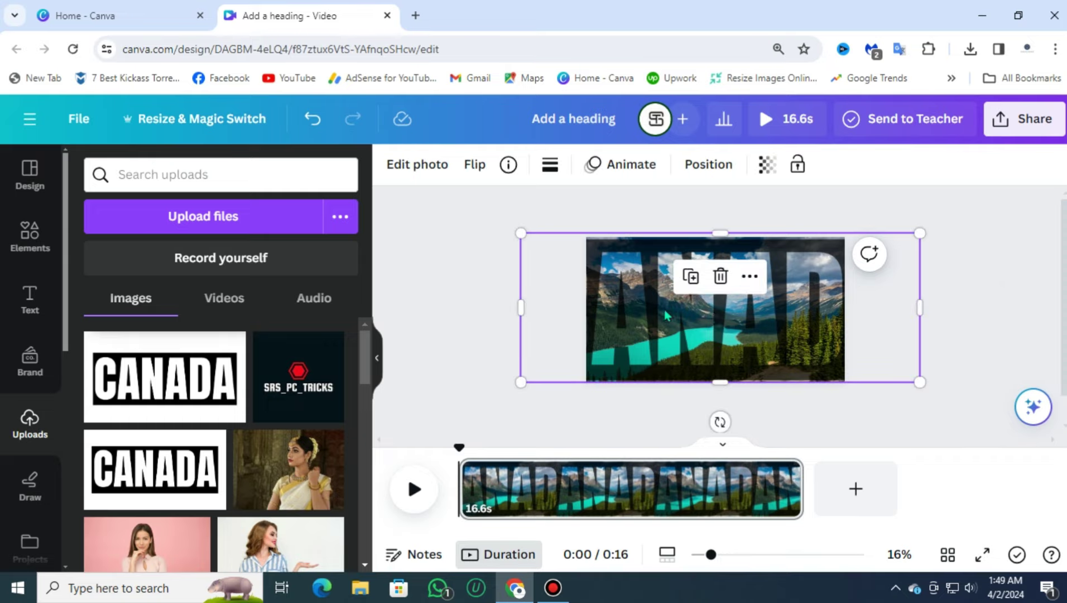
{"action": "left_click_drag", "start_coordinate": [664, 312], "coordinate": [688, 309]}
{"action": "left_click_drag", "start_coordinate": [696, 309], "coordinate": [725, 309]}
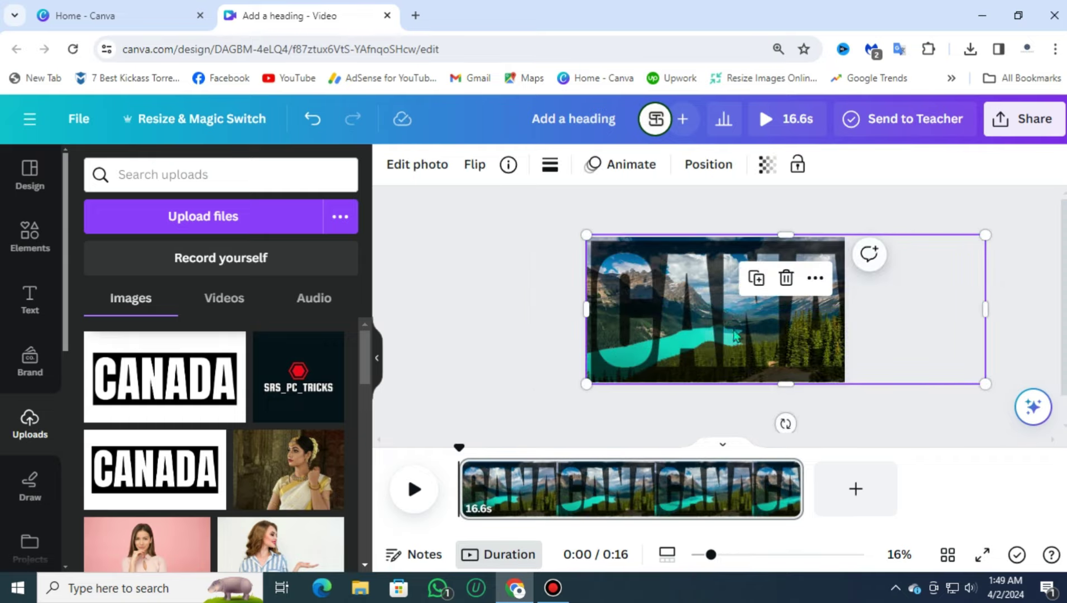
{"action": "left_click", "coordinate": [510, 281]}
Step: Create a custom animation that moves the CANADA image horizontally left across the page, with the Steady movement style
{"action": "left_click", "coordinate": [630, 165]}
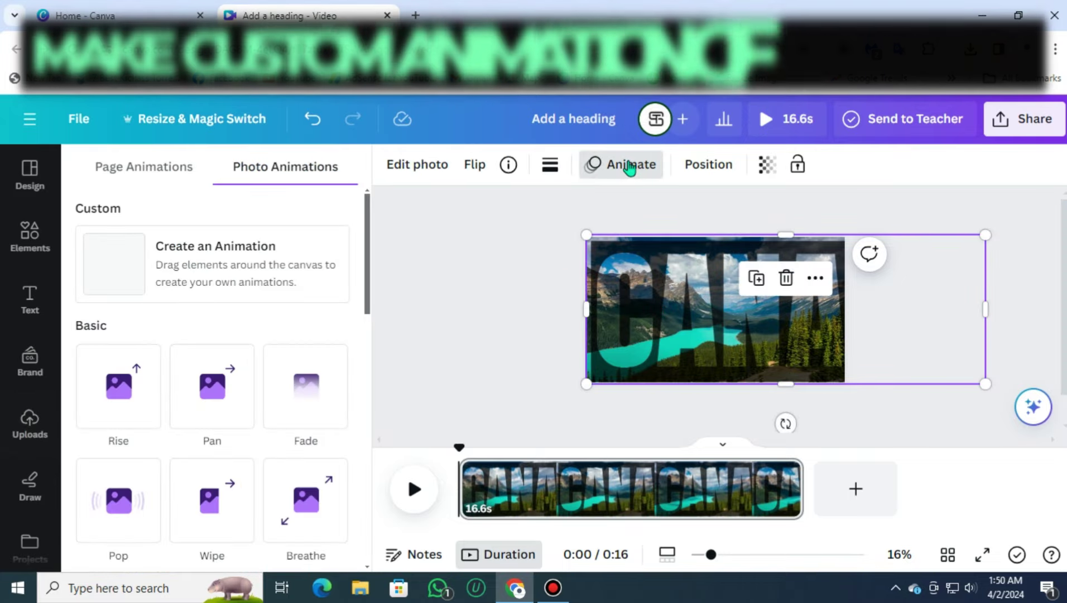
{"action": "left_click", "coordinate": [247, 265]}
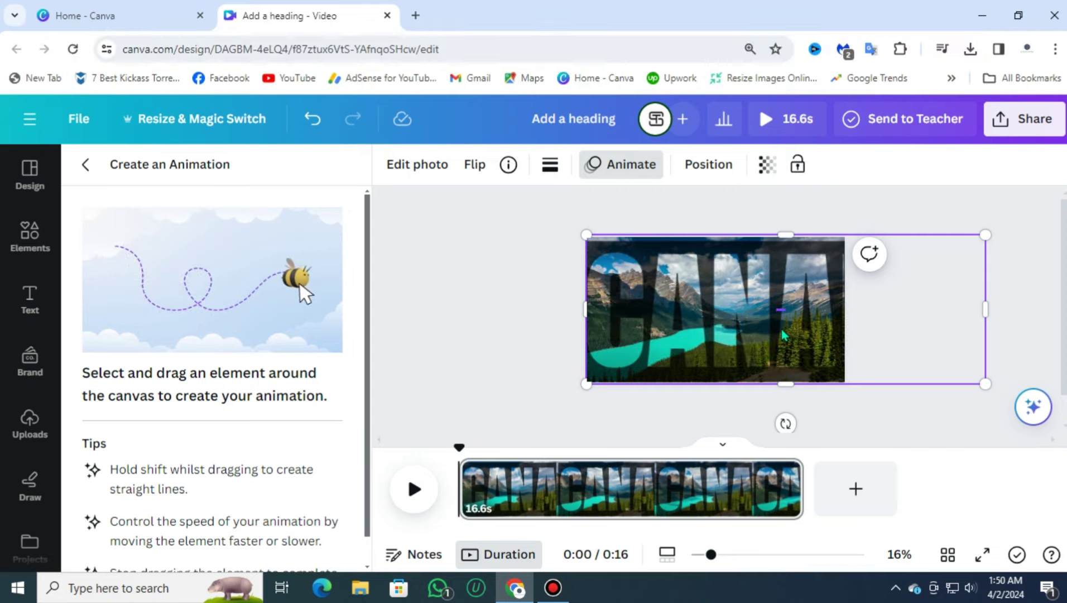
{"action": "left_click_drag", "start_coordinate": [796, 335], "coordinate": [651, 334]}
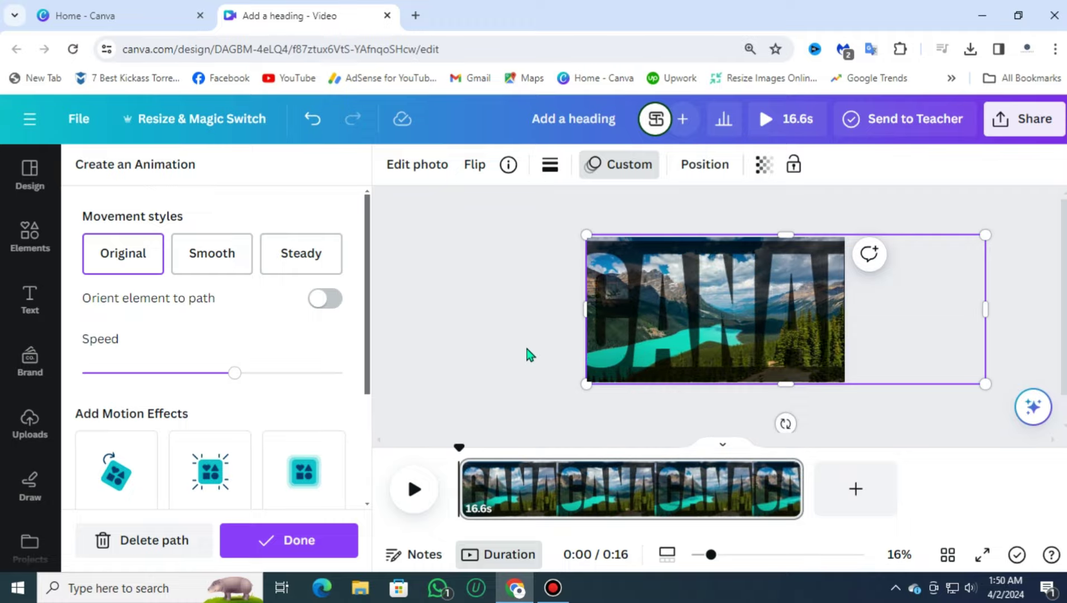
{"action": "left_click", "coordinate": [296, 254]}
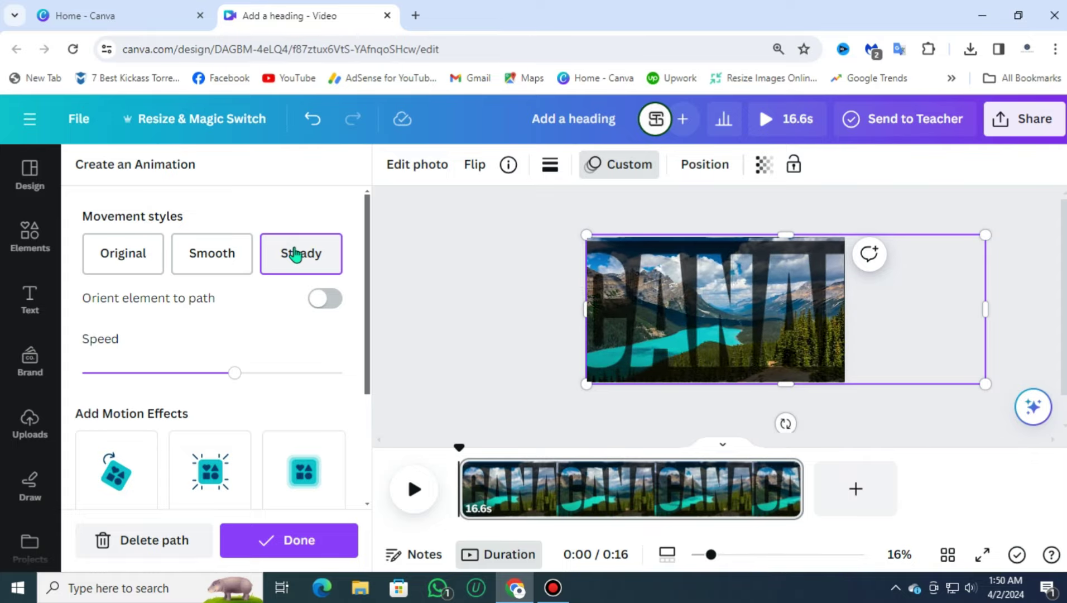
{"action": "left_click", "coordinate": [436, 302]}
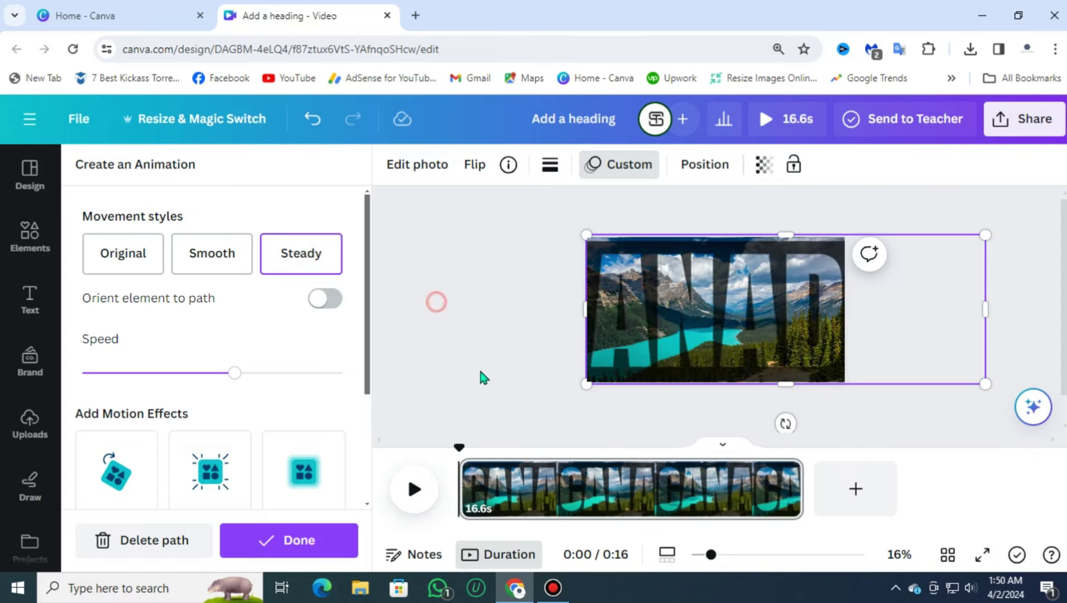
{"action": "left_click", "coordinate": [471, 394]}
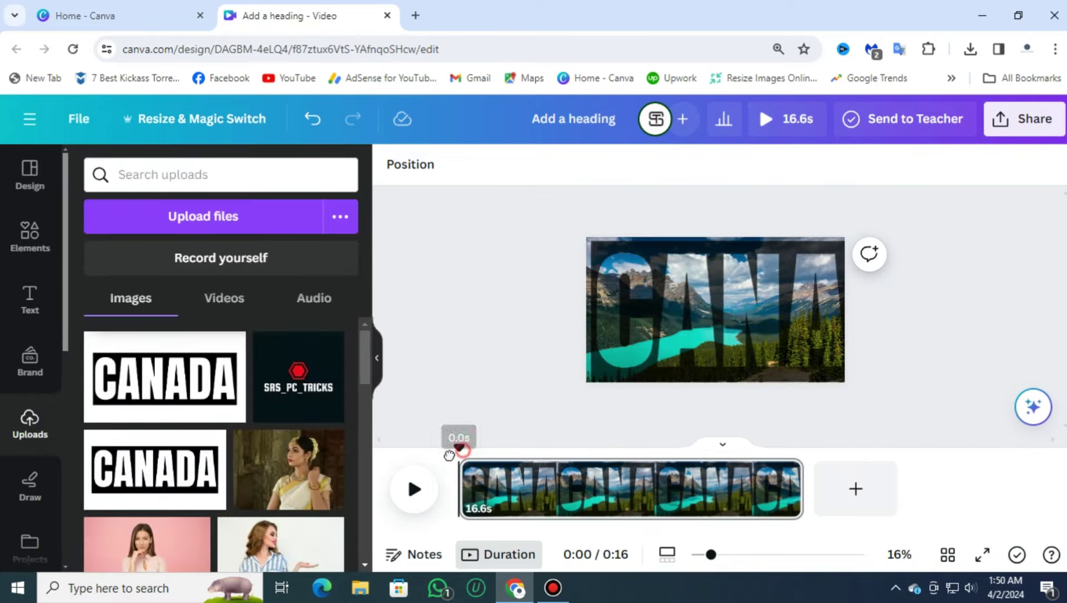
Step: Play the animation to its end, split the page there at about 7.4 s, and delete the second part
{"action": "left_click", "coordinate": [412, 492]}
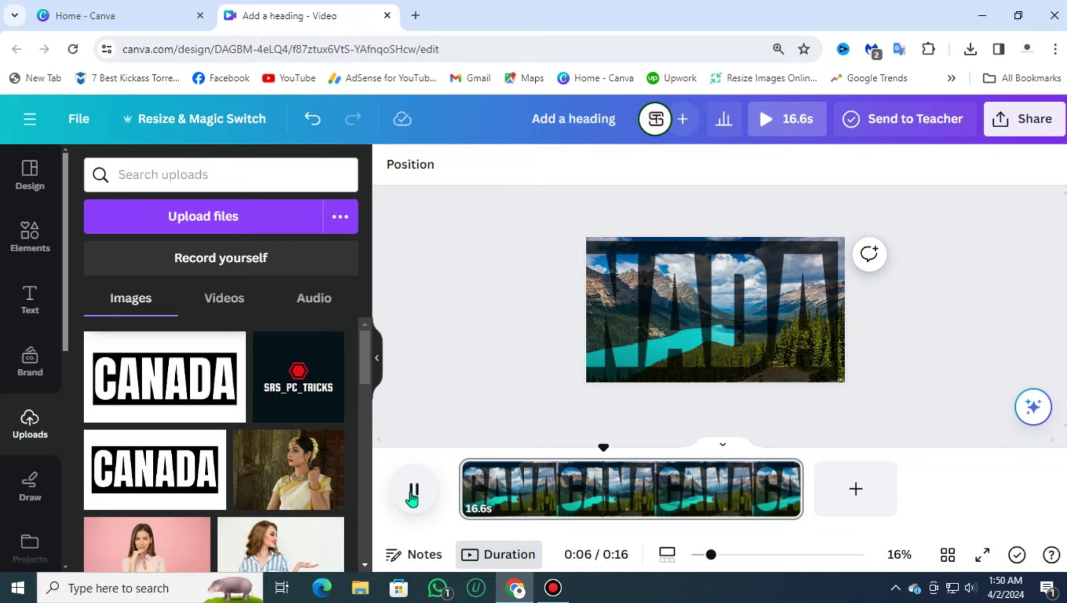
{"action": "left_click", "coordinate": [616, 518]}
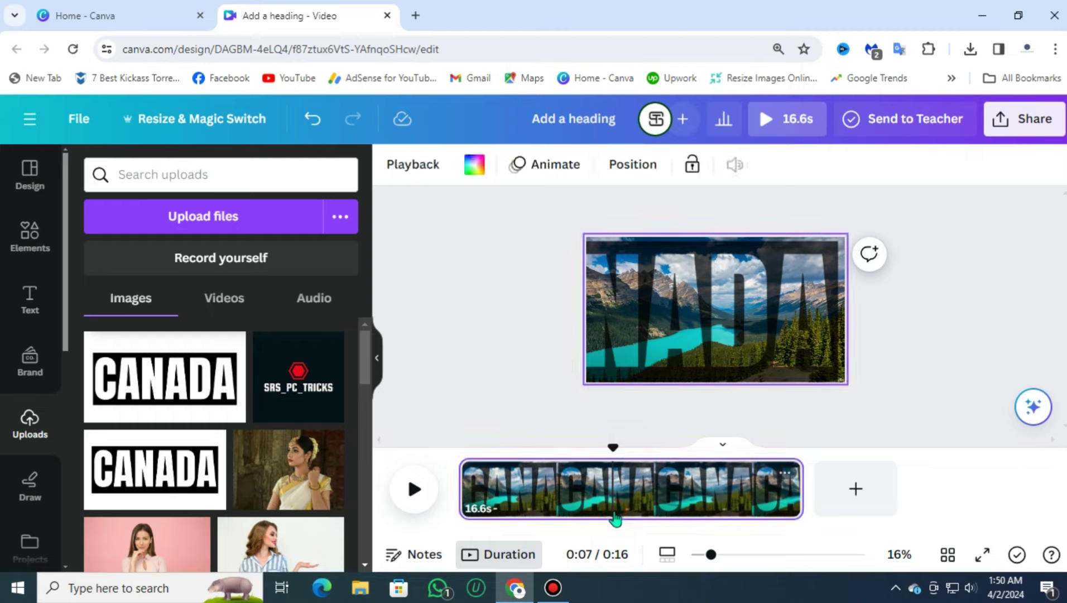
{"action": "key", "text": "s"}
{"action": "left_click", "coordinate": [705, 508]}
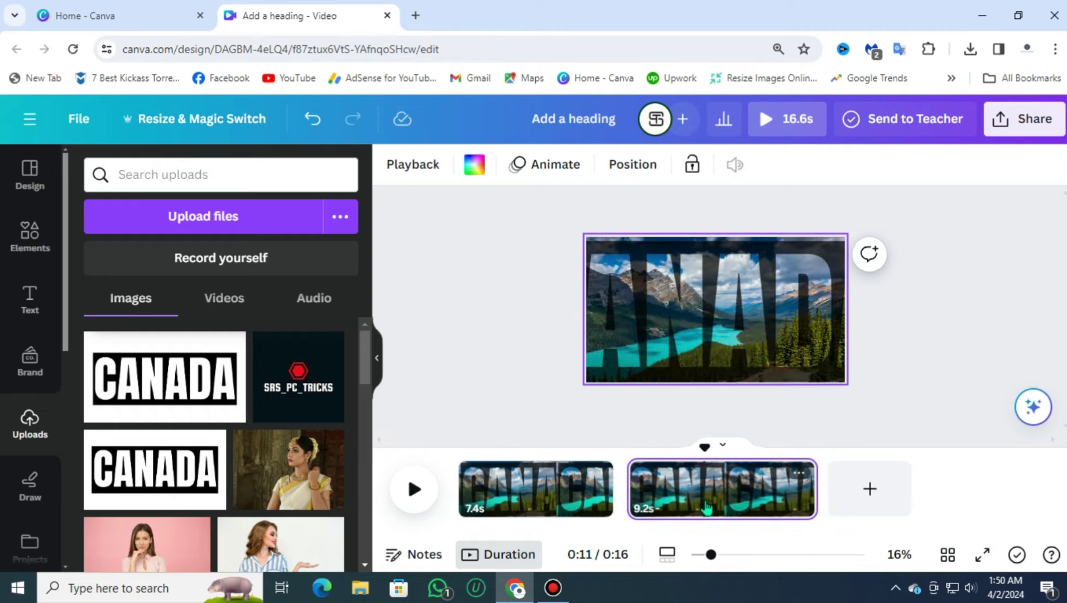
{"action": "key", "text": "Delete"}
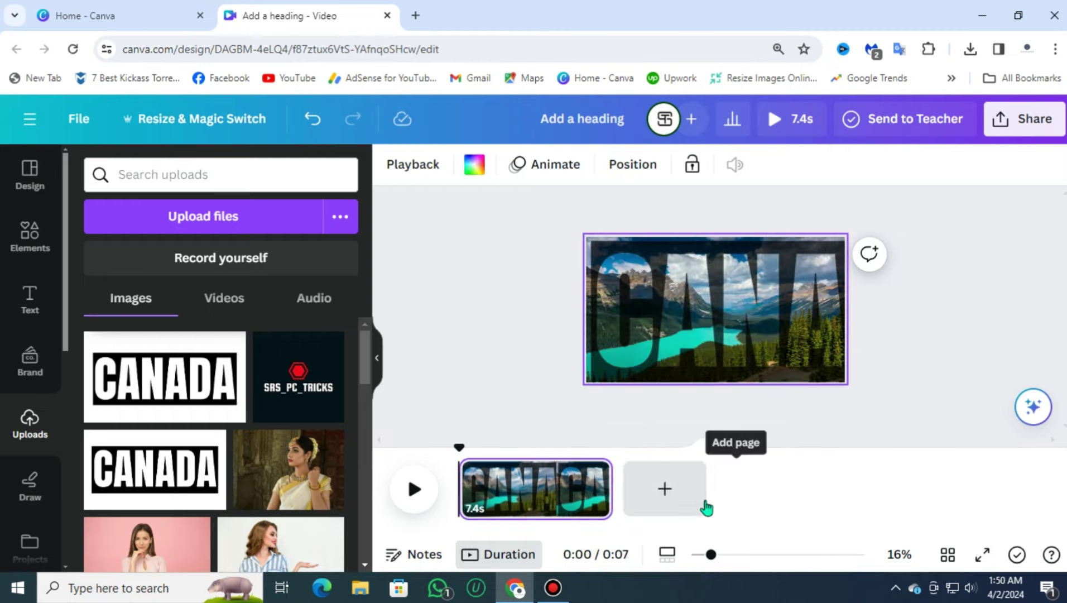
Step: Preview the page, add a heading reading "canada" to it, and change the heading's font to Anton
{"action": "left_click", "coordinate": [417, 489]}
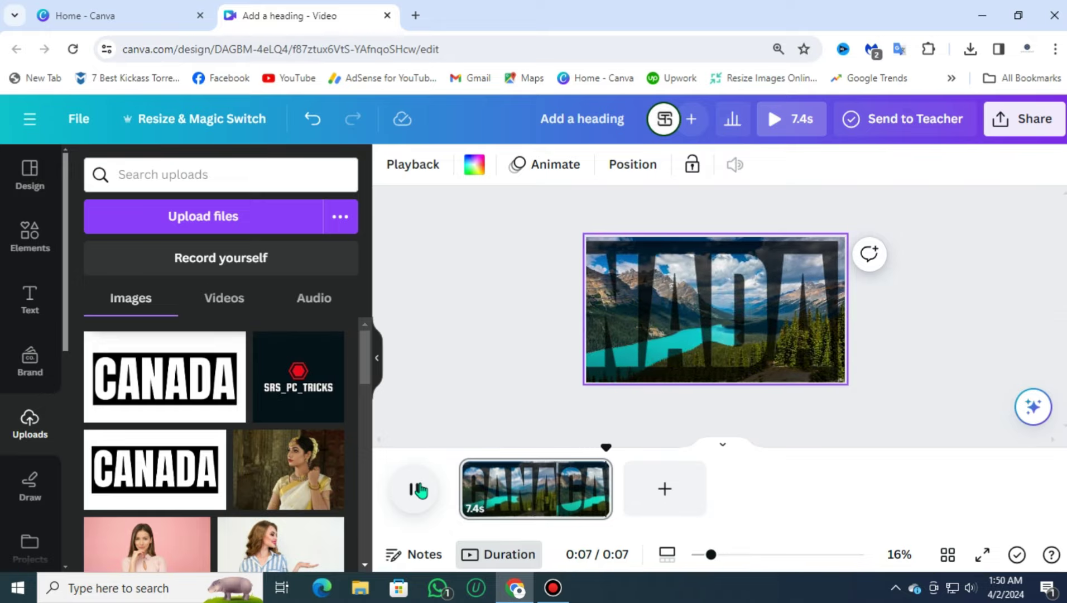
{"action": "left_click", "coordinate": [30, 293]}
{"action": "left_click", "coordinate": [202, 334]}
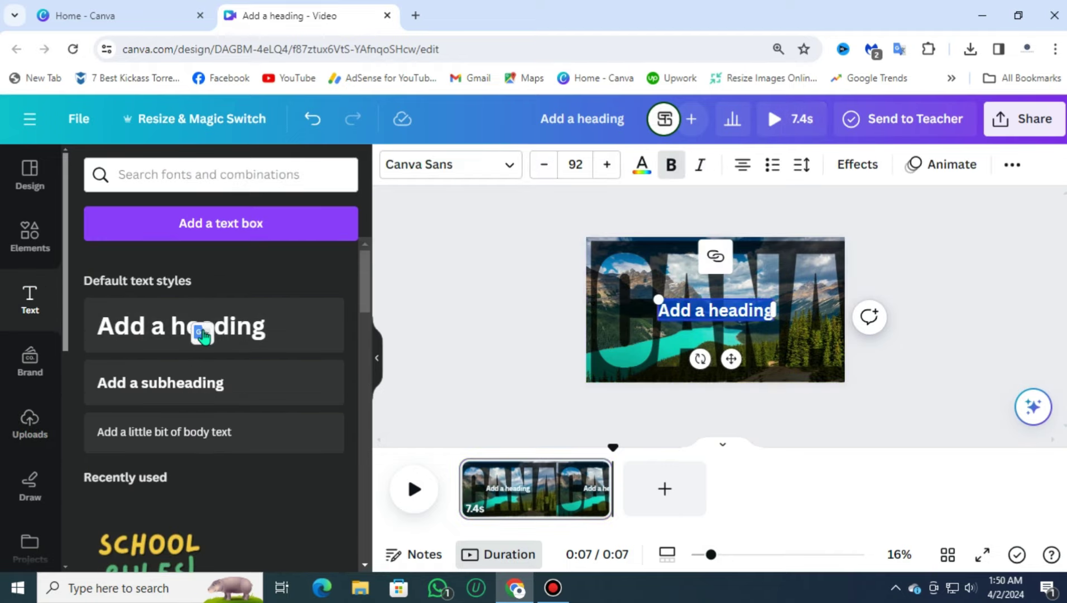
{"action": "type", "text": "canada"}
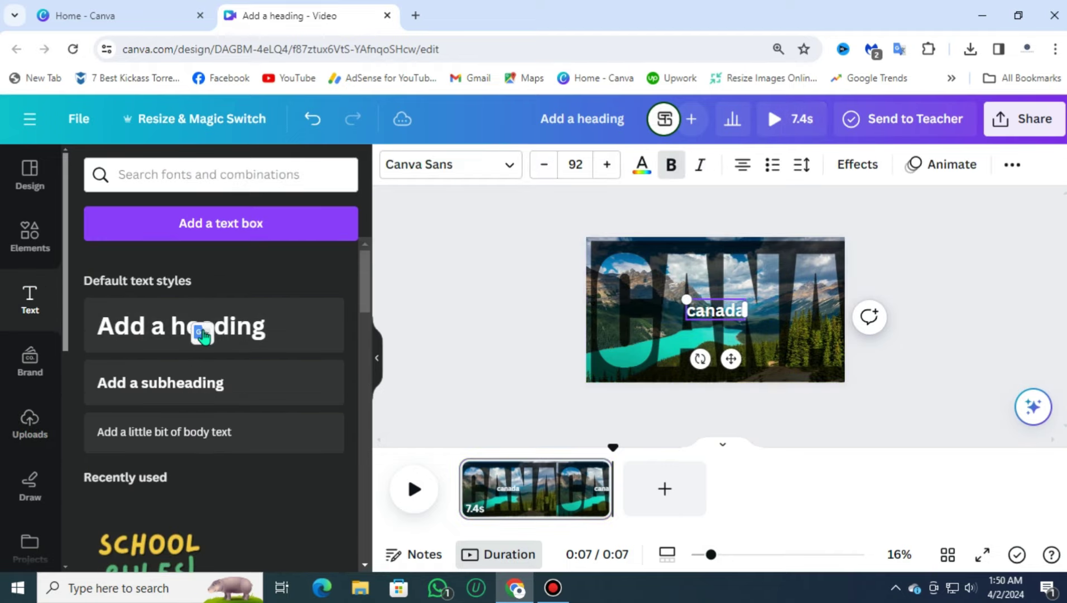
{"action": "left_click", "coordinate": [444, 168]}
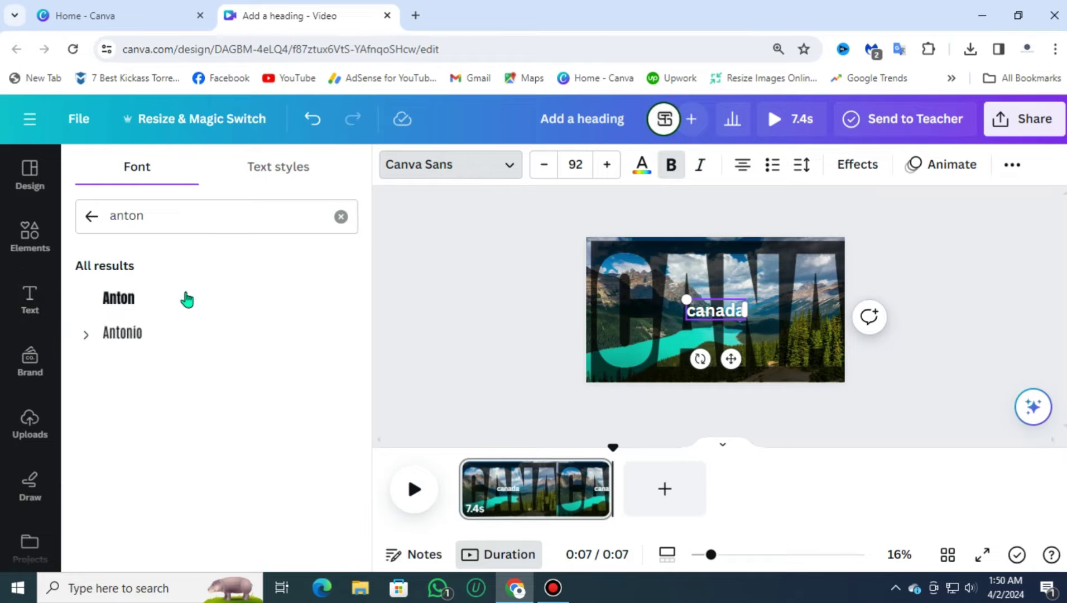
{"action": "left_click", "coordinate": [131, 301]}
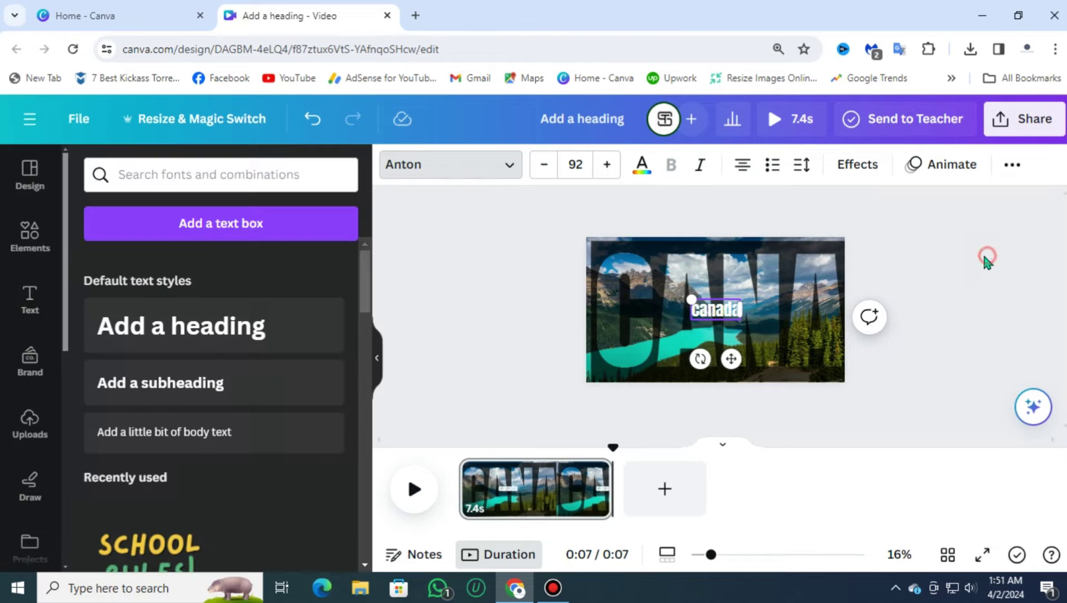
Step: Convert the heading to uppercase and enlarge it to font size 321
{"action": "left_click_drag", "start_coordinate": [986, 257], "coordinate": [591, 380]}
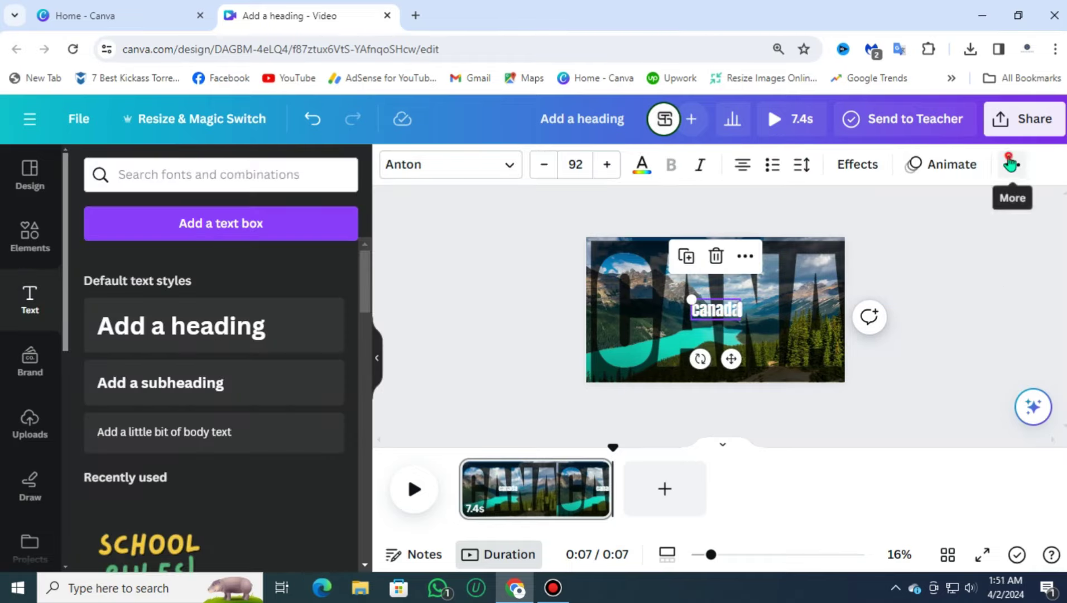
{"action": "left_click", "coordinate": [1010, 163]}
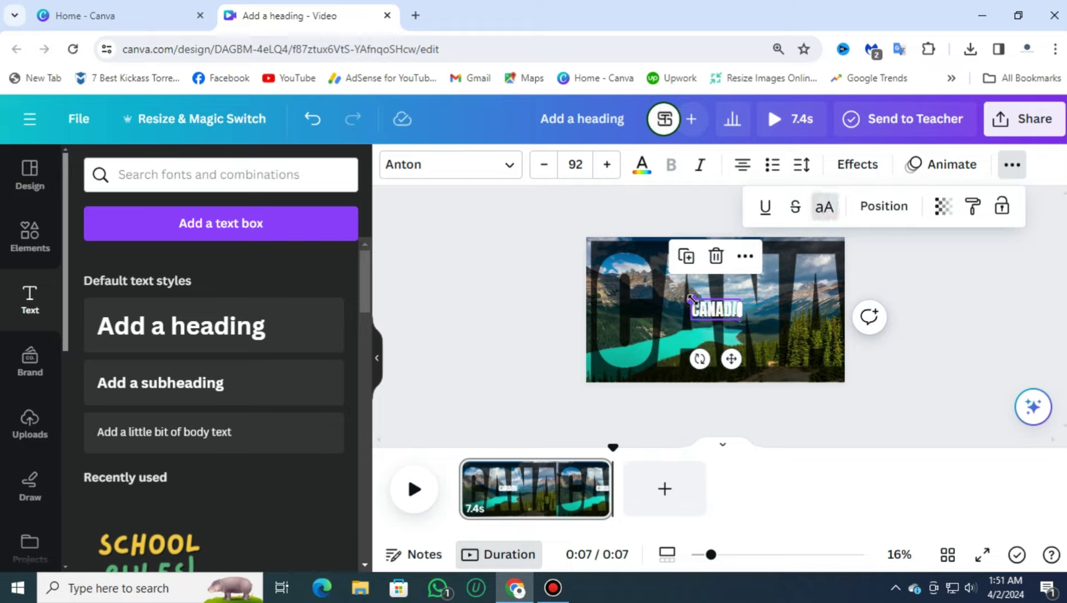
{"action": "left_click_drag", "start_coordinate": [692, 299], "coordinate": [632, 276]}
{"action": "left_click_drag", "start_coordinate": [742, 323], "coordinate": [822, 353]}
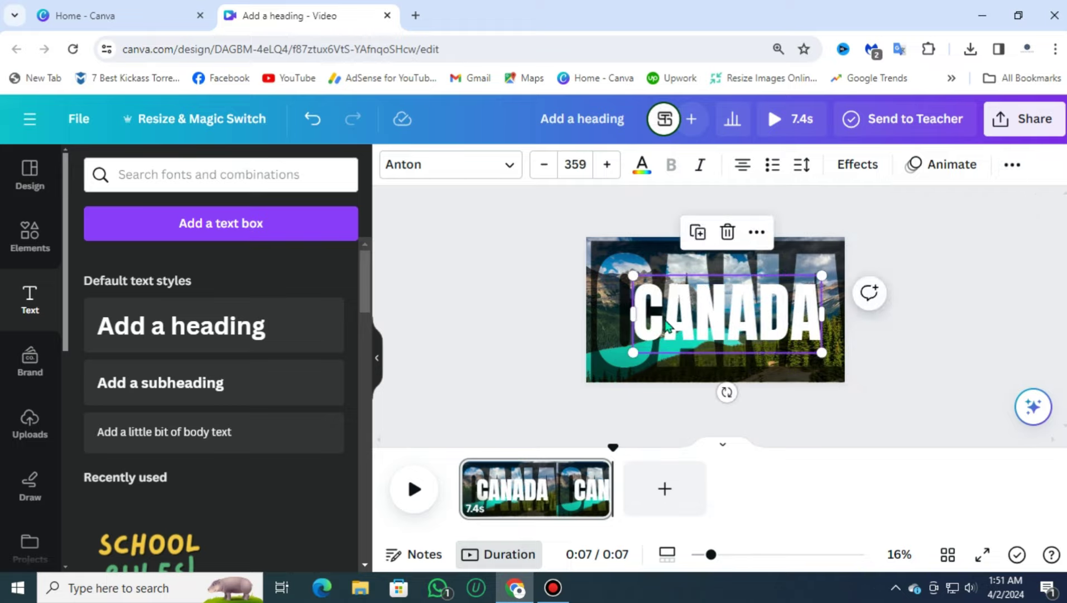
{"action": "left_click_drag", "start_coordinate": [824, 274], "coordinate": [802, 285]}
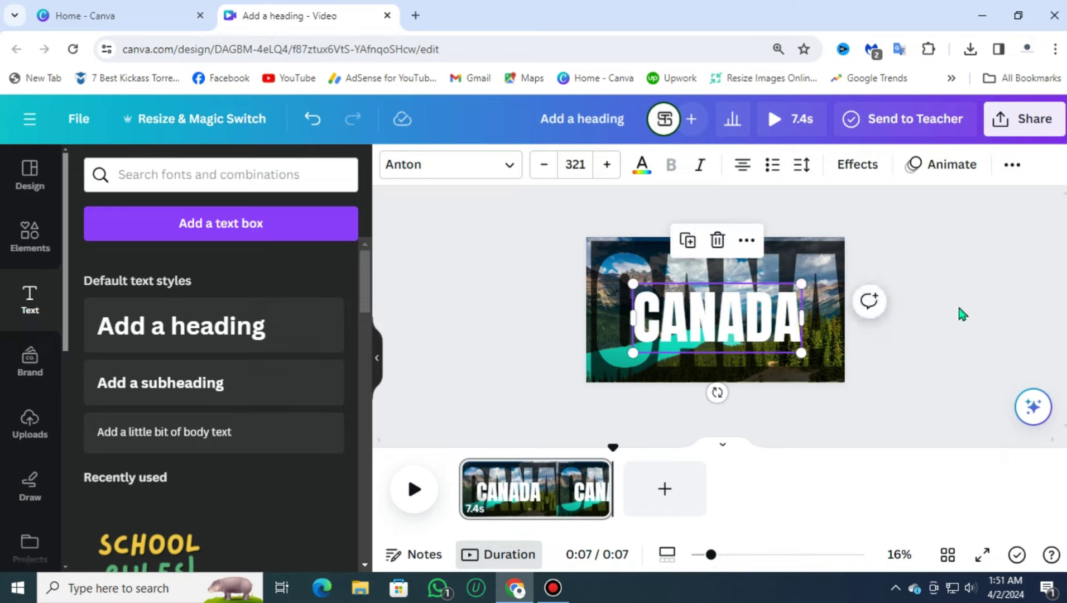
Step: Center the white CANADA heading on the page, over the semi-transparent cut-out text
{"action": "left_click", "coordinate": [978, 304]}
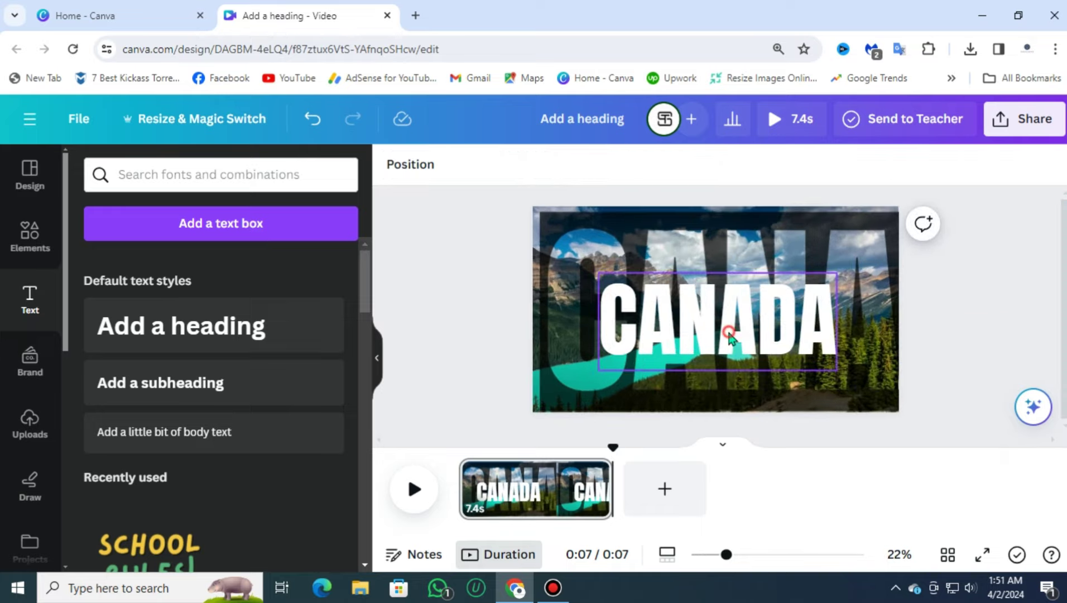
{"action": "mouse_move", "coordinate": [727, 333]}
{"action": "left_mouse_down"}
{"action": "mouse_move", "coordinate": [717, 326]}
{"action": "mouse_move", "coordinate": [731, 319]}
{"action": "left_mouse_up"}
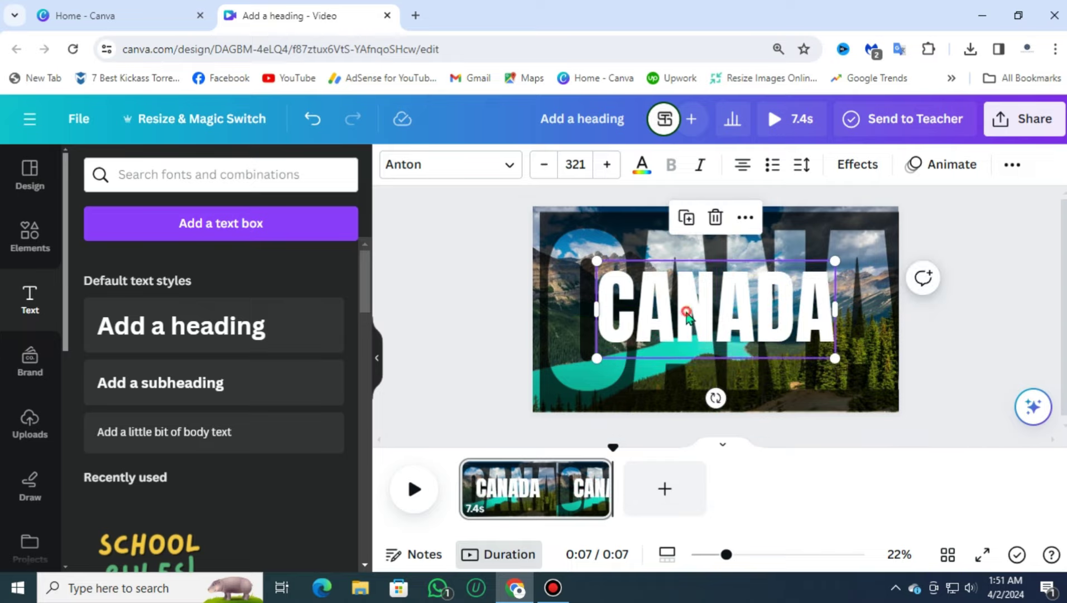
{"action": "left_click", "coordinate": [686, 312]}
{"action": "left_click", "coordinate": [472, 290]}
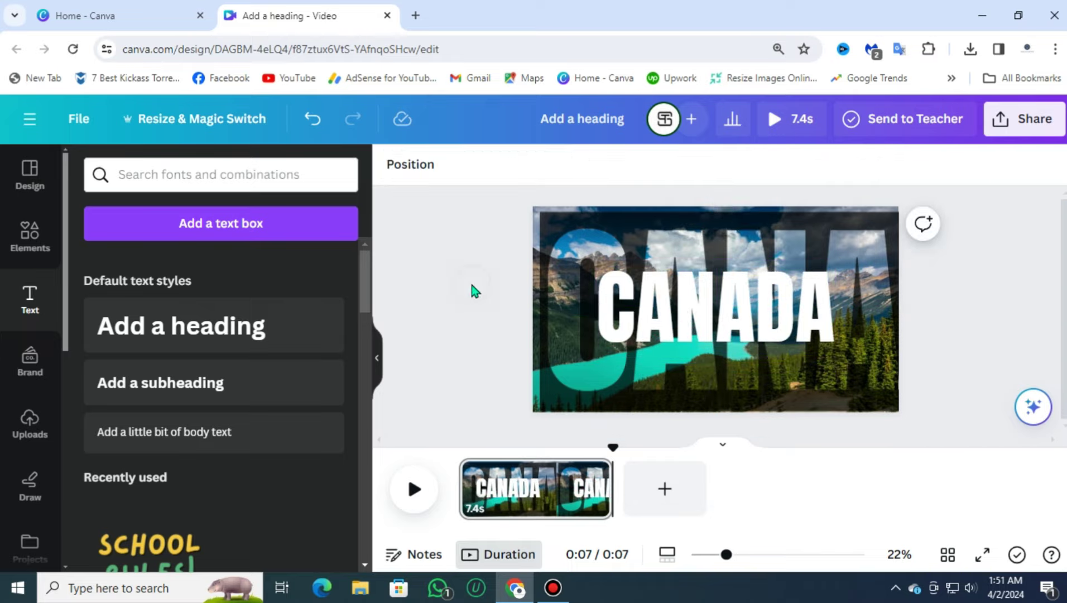
Step: Apply the Spread text animation to the white CANADA heading
{"action": "left_click", "coordinate": [755, 307]}
{"action": "left_click", "coordinate": [929, 167]}
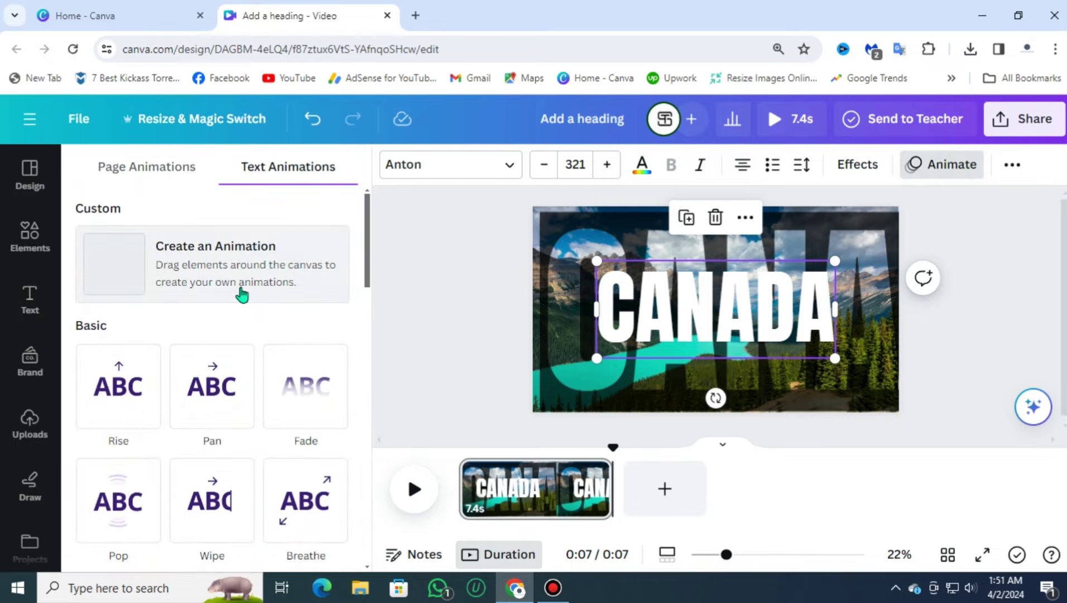
{"action": "scroll", "coordinate": [217, 344], "scroll_direction": "down", "scroll_amount": 4}
{"action": "scroll", "coordinate": [210, 352], "scroll_direction": "down", "scroll_amount": 4}
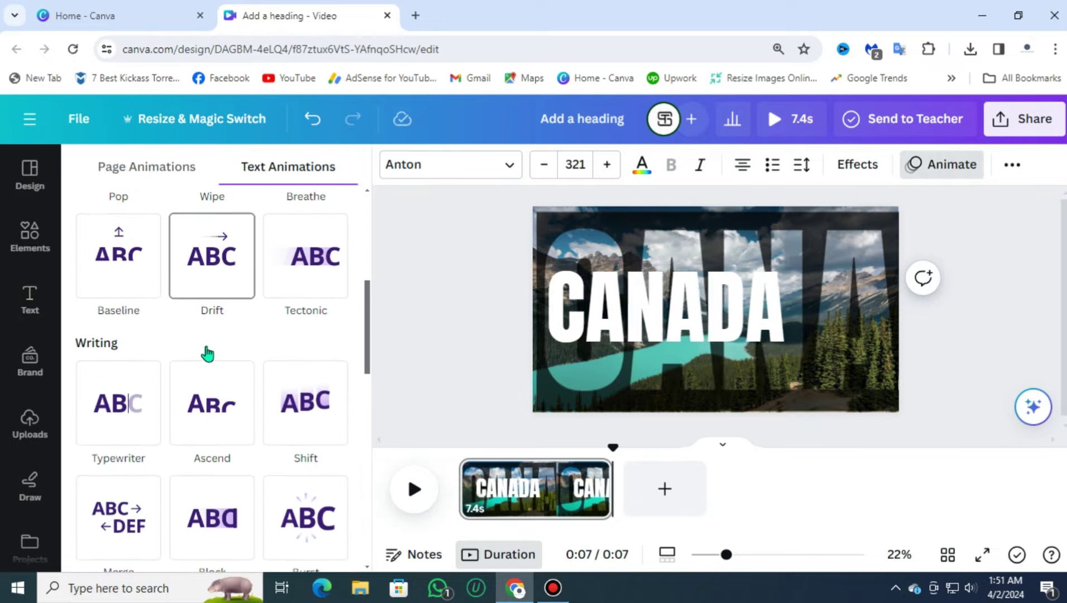
{"action": "scroll", "coordinate": [184, 353], "scroll_direction": "down", "scroll_amount": 3}
{"action": "scroll", "coordinate": [182, 354], "scroll_direction": "down", "scroll_amount": 3}
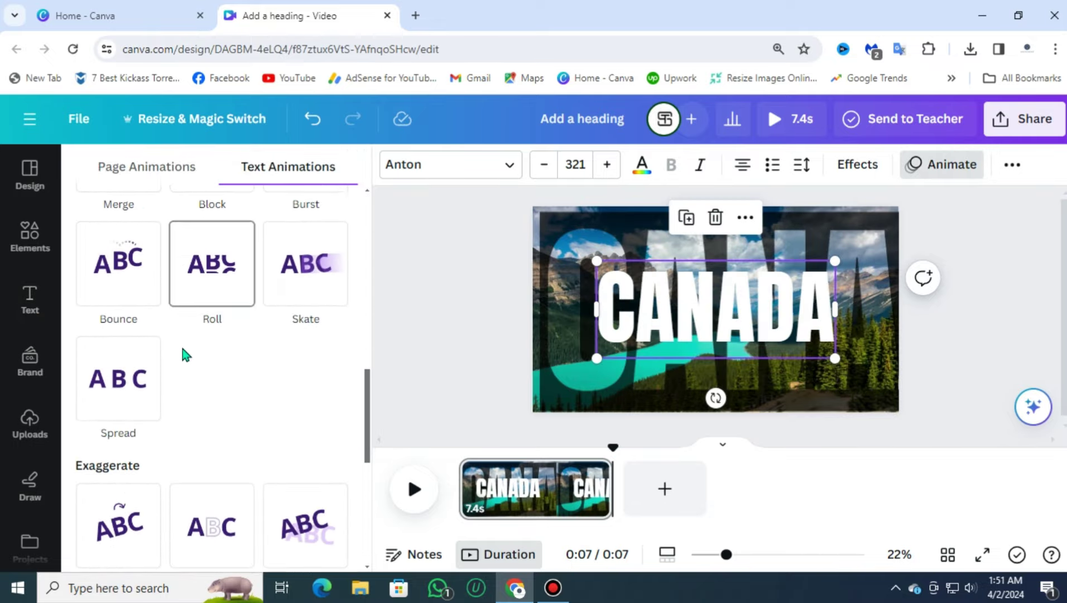
{"action": "left_click", "coordinate": [139, 340]}
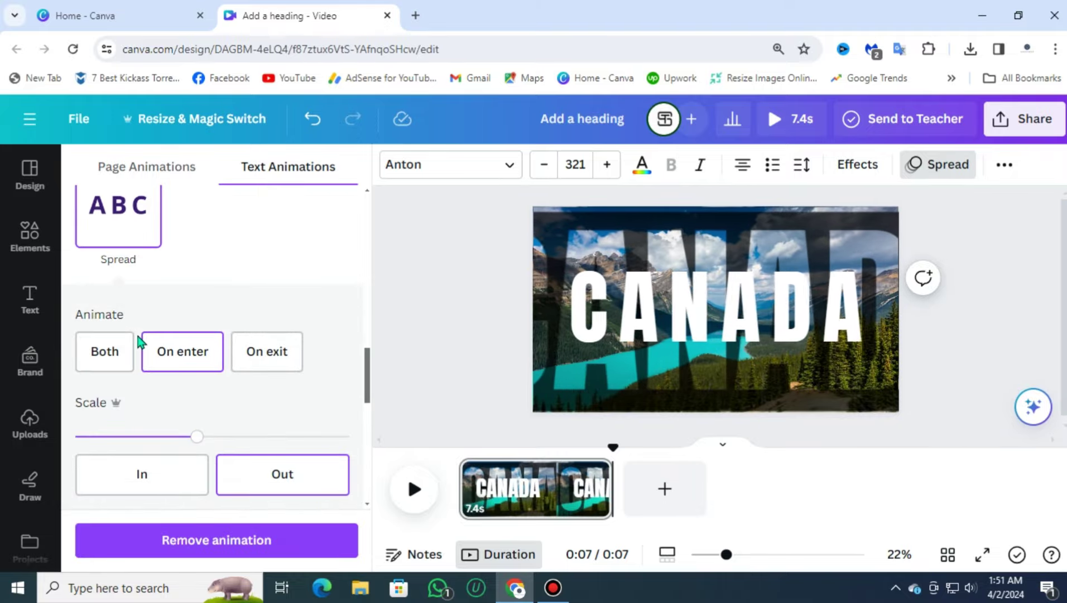
Step: Adjust the Spread animation's scale to about 30% of its range
{"action": "left_click_drag", "start_coordinate": [196, 438], "coordinate": [380, 432]}
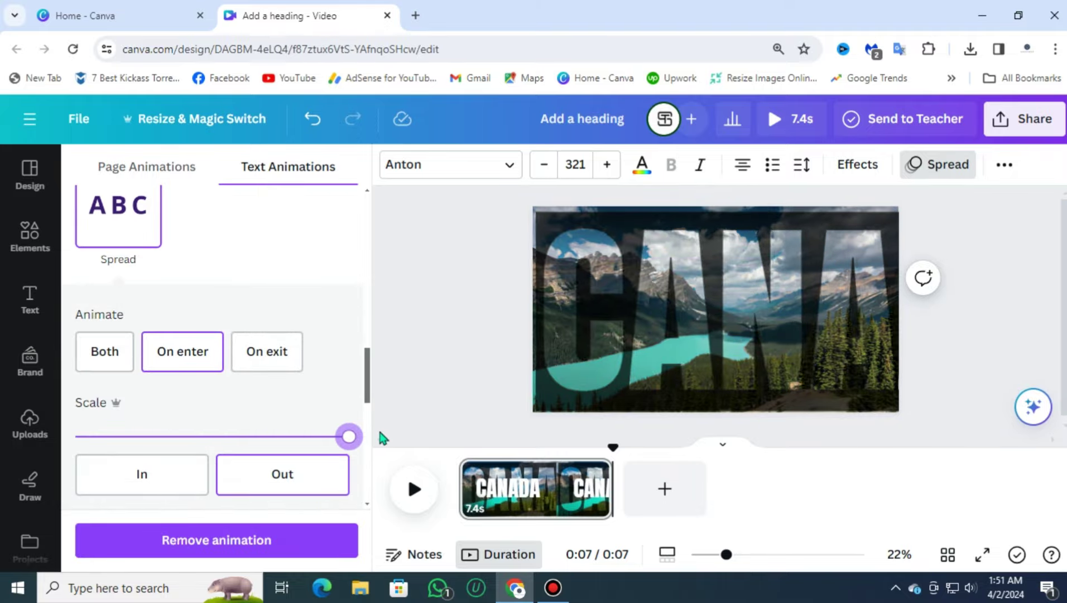
{"action": "left_click", "coordinate": [160, 437]}
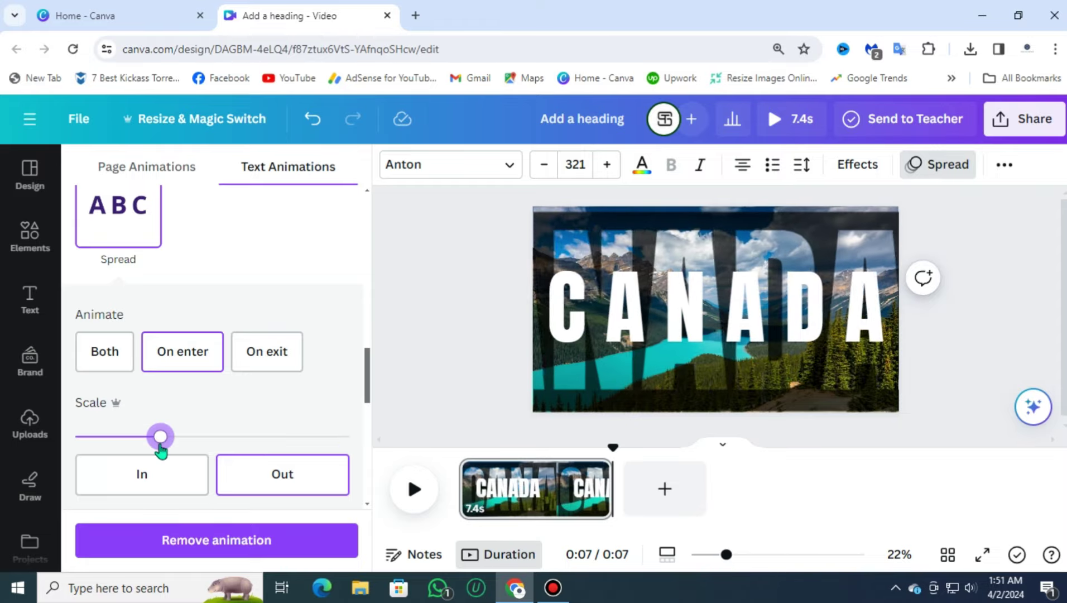
{"action": "left_click", "coordinate": [446, 278]}
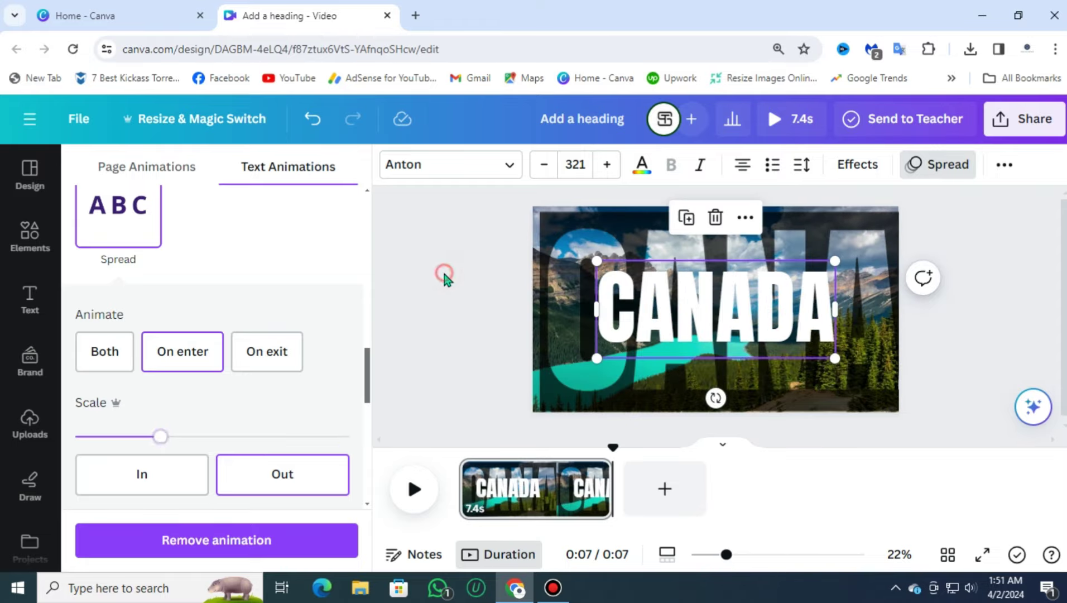
Step: Play the page through to check the heading's spread together with the moving cut-out text
{"action": "left_click", "coordinate": [597, 254]}
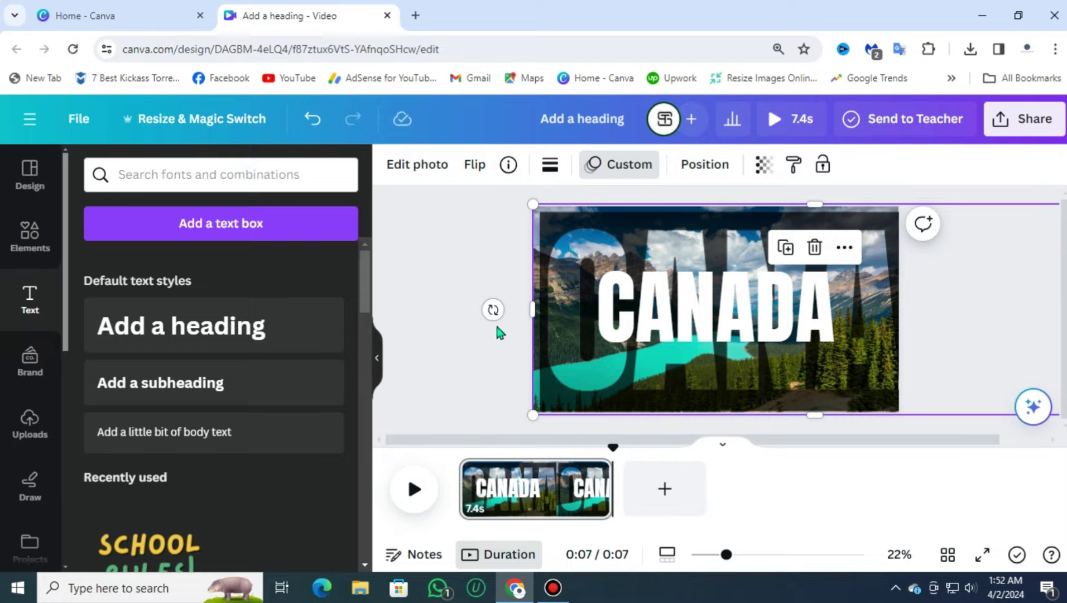
{"action": "left_click", "coordinate": [479, 343]}
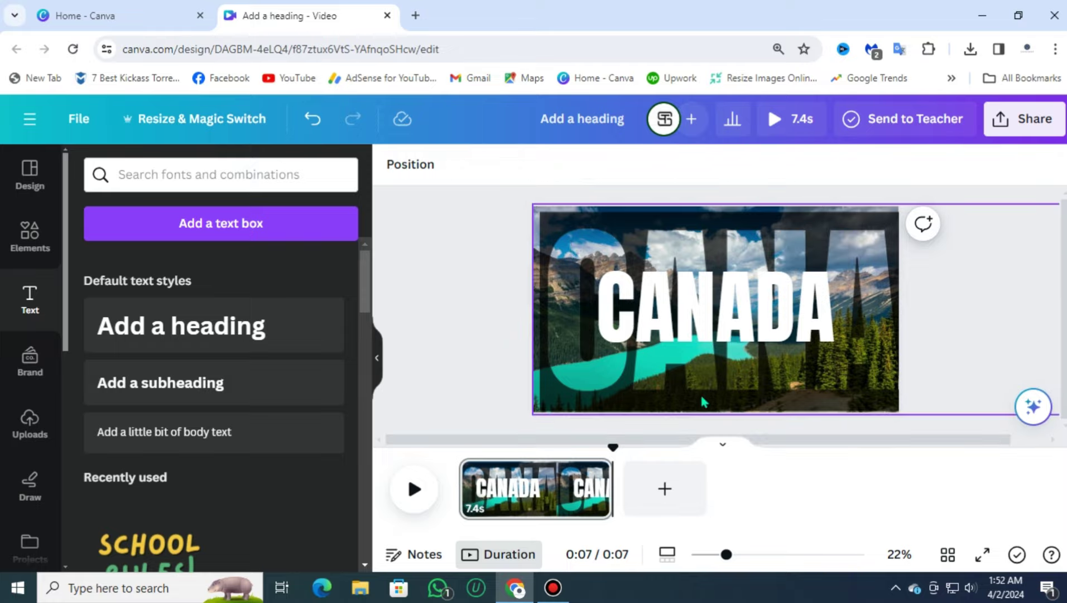
{"action": "left_click", "coordinate": [407, 480]}
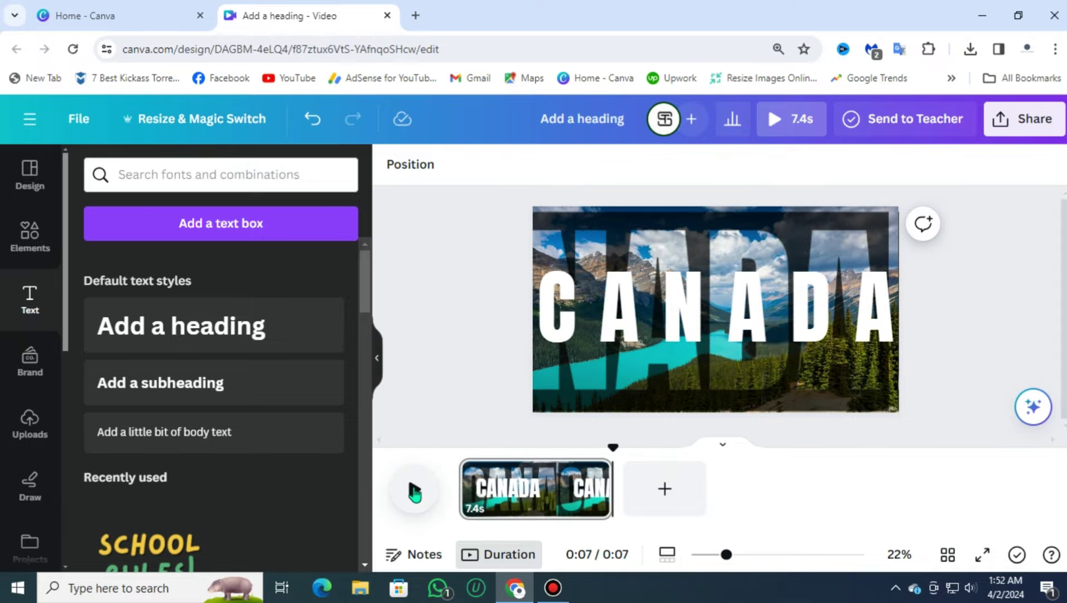
Step: Duplicate the finished 7.4 s CANADA page
{"action": "left_click", "coordinate": [526, 490]}
{"action": "right_click", "coordinate": [557, 493]}
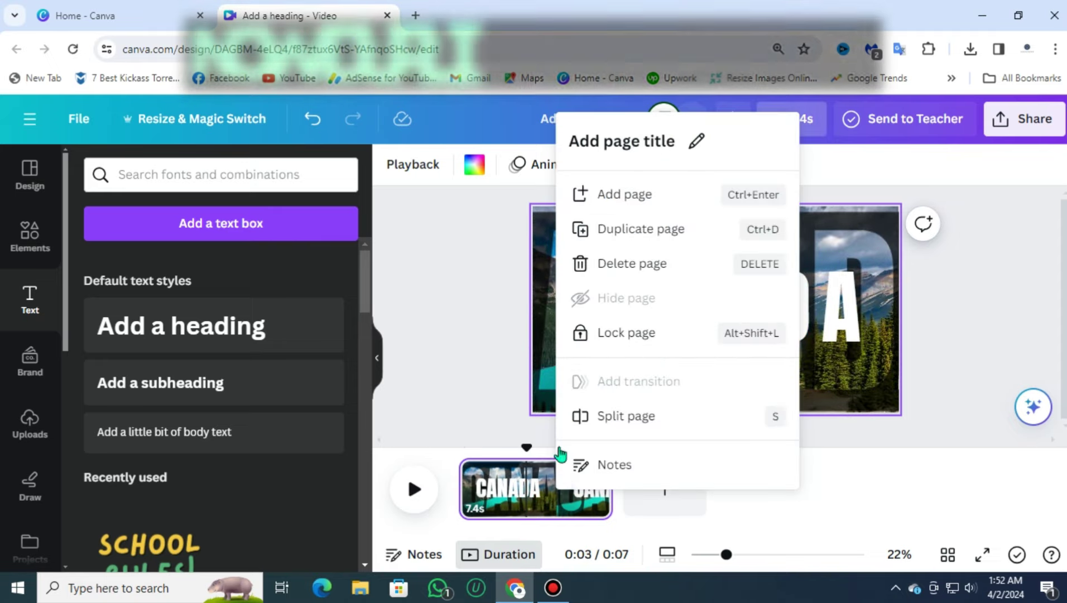
{"action": "left_click", "coordinate": [667, 230]}
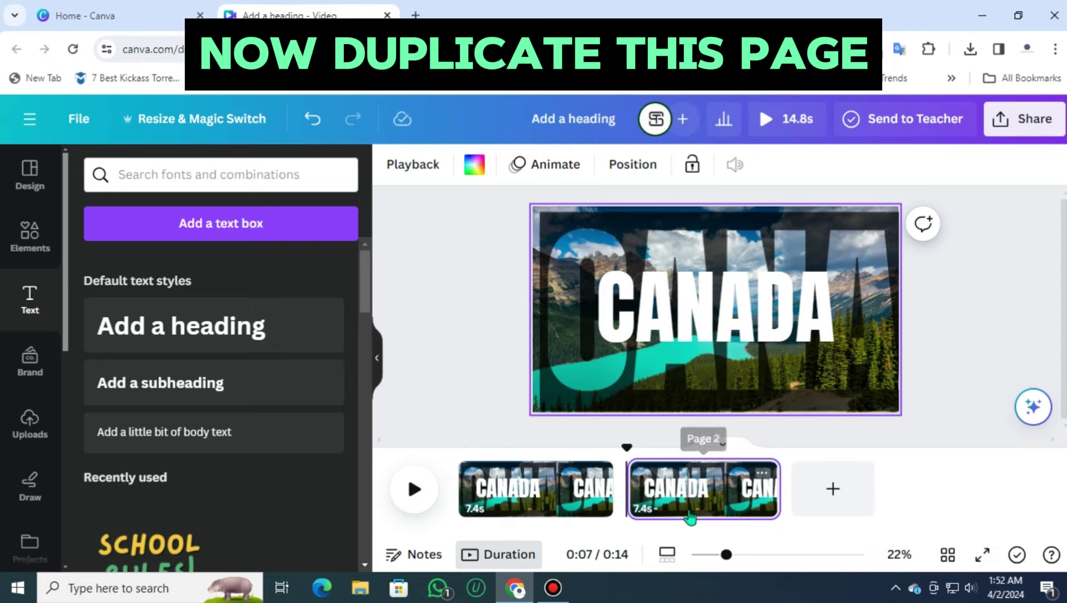
Step: Set the duplicated page's heading Spread animation to scale In, and move that page ahead of the original
{"action": "left_click", "coordinate": [681, 499]}
{"action": "left_click", "coordinate": [718, 309]}
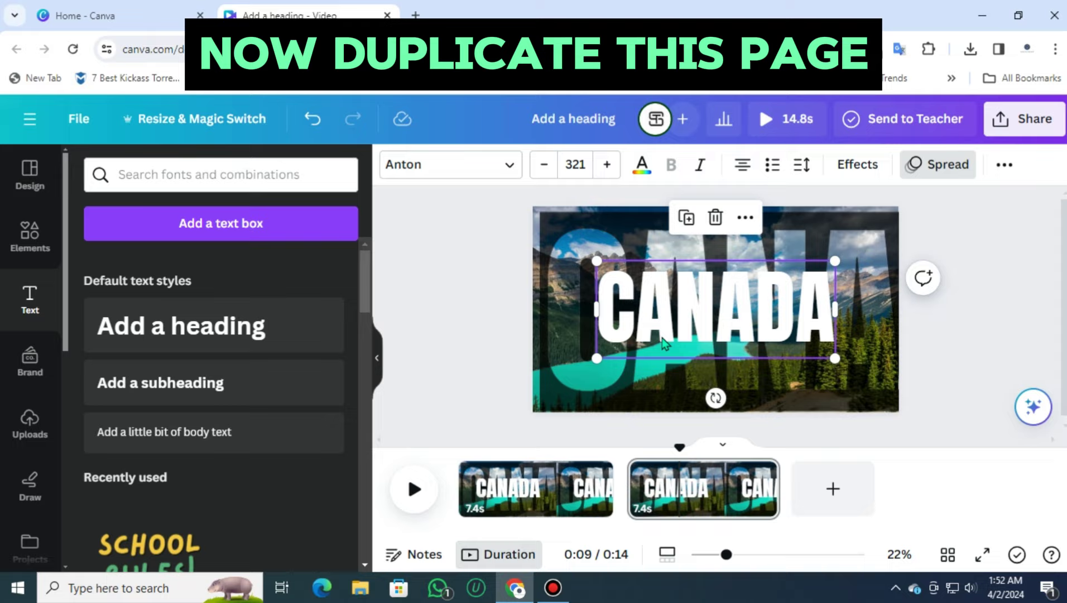
{"action": "scroll", "coordinate": [329, 398], "scroll_direction": "down", "scroll_amount": 10}
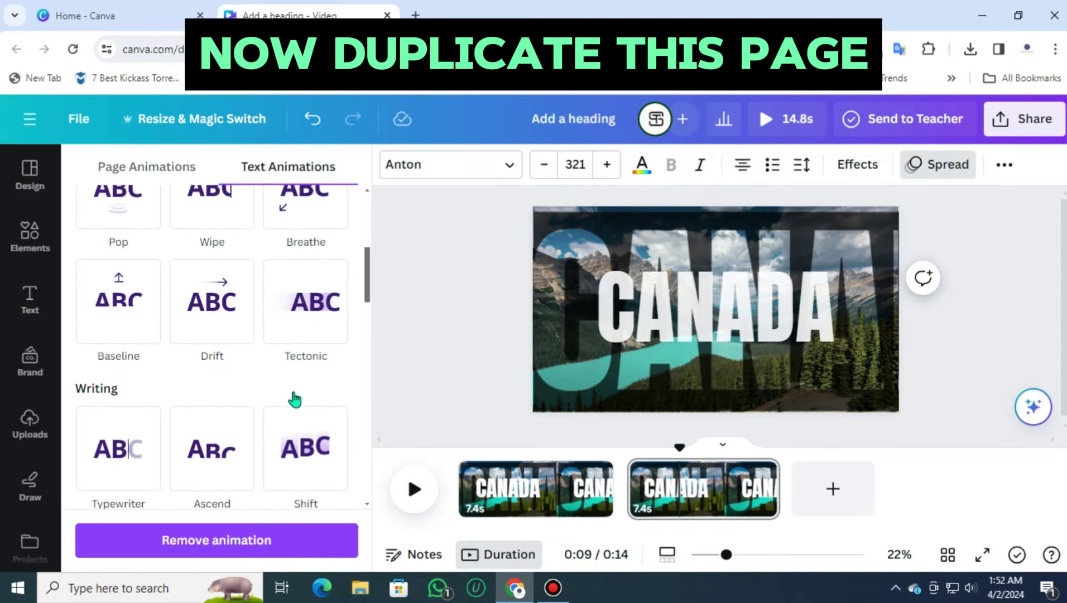
{"action": "scroll", "coordinate": [294, 400], "scroll_direction": "down", "scroll_amount": 4}
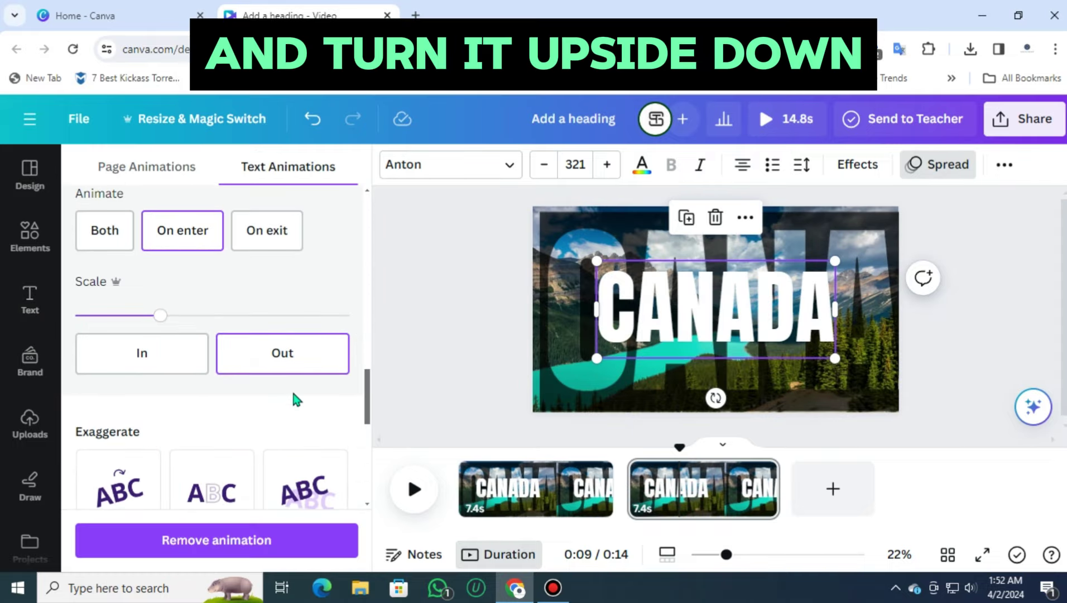
{"action": "left_click", "coordinate": [160, 363]}
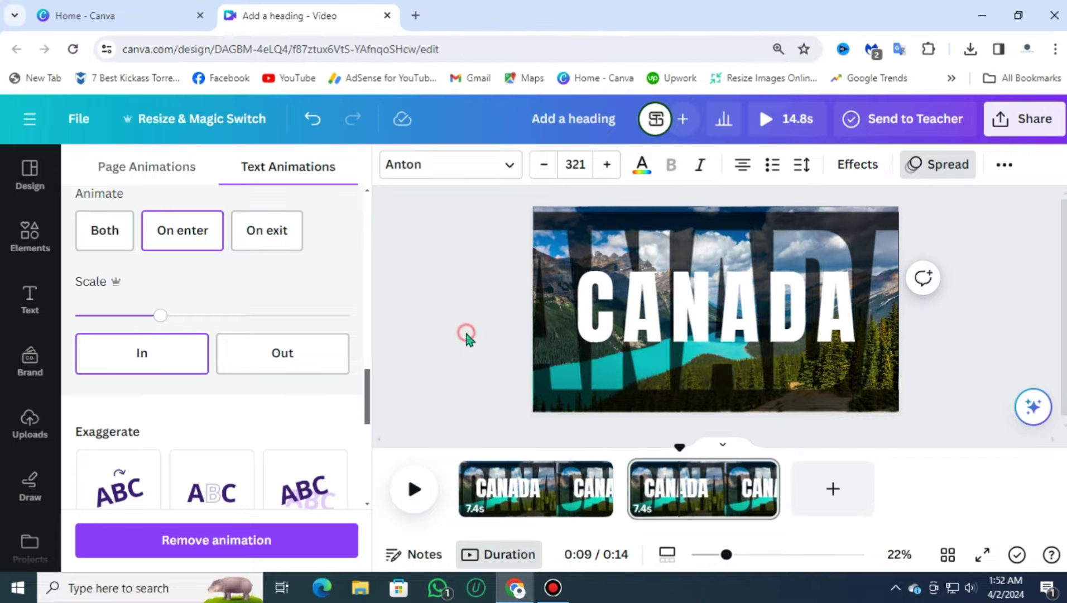
{"action": "left_click", "coordinate": [698, 335]}
{"action": "left_click", "coordinate": [977, 369]}
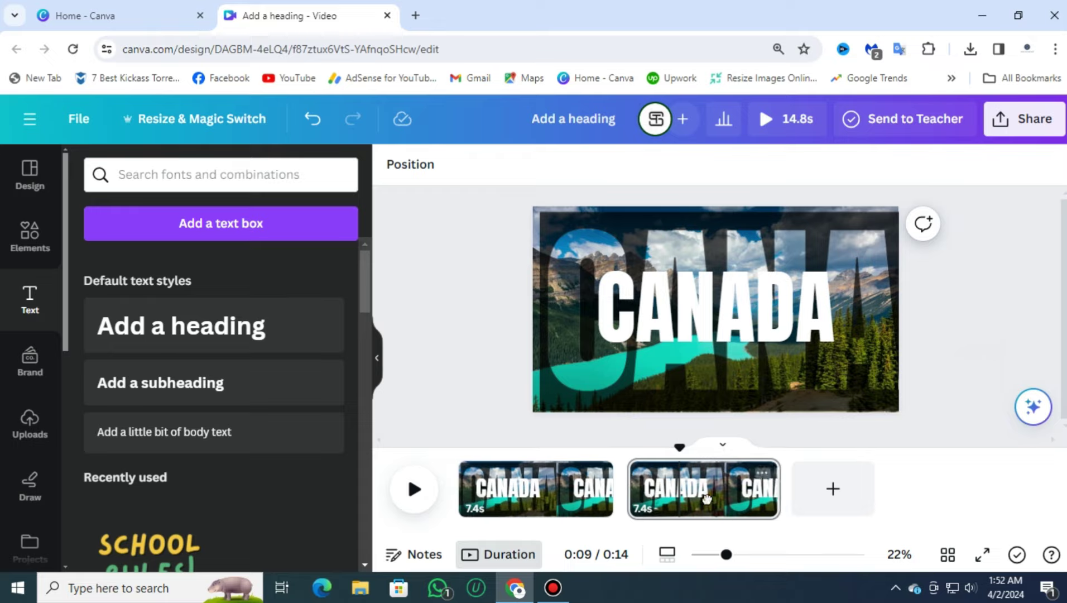
{"action": "left_click_drag", "start_coordinate": [706, 498], "coordinate": [535, 509]}
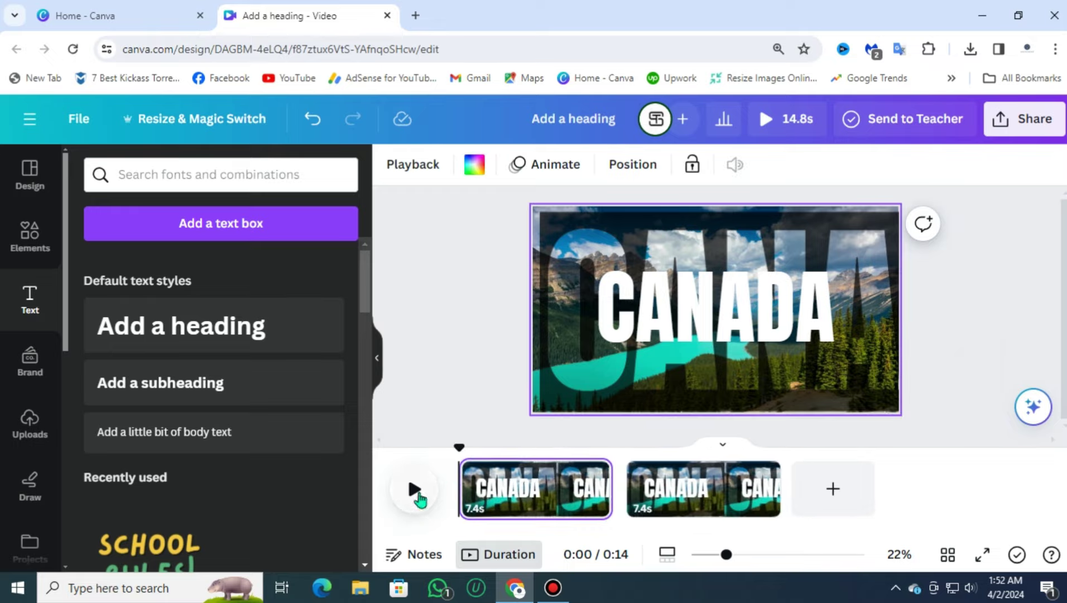
Step: Play the video from the start and scrub through both pages to examine the heading's spread animation on each
{"action": "left_click", "coordinate": [416, 491]}
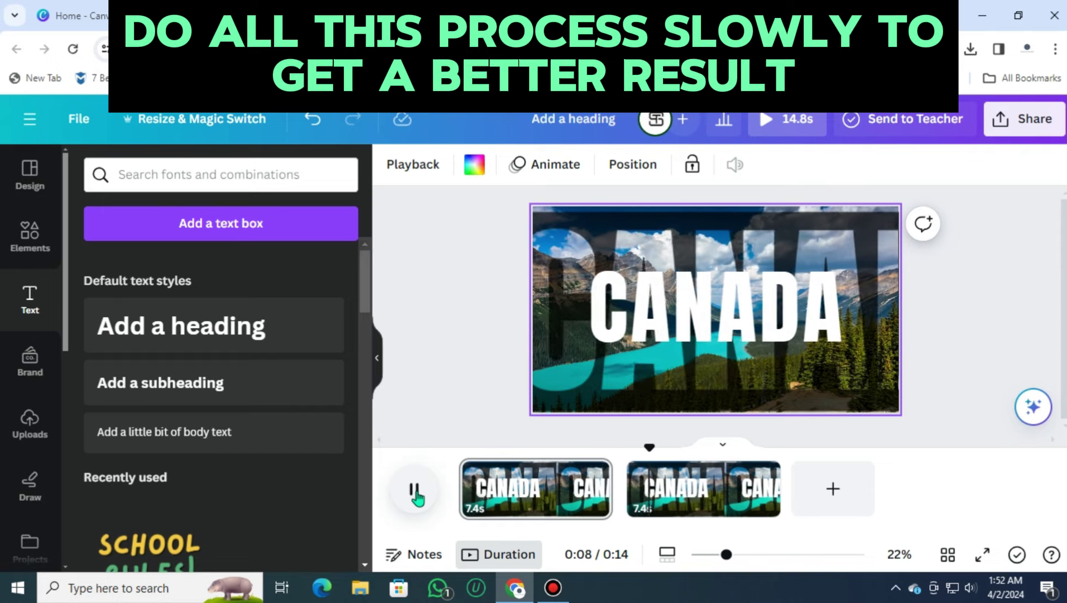
{"action": "left_click", "coordinate": [674, 521]}
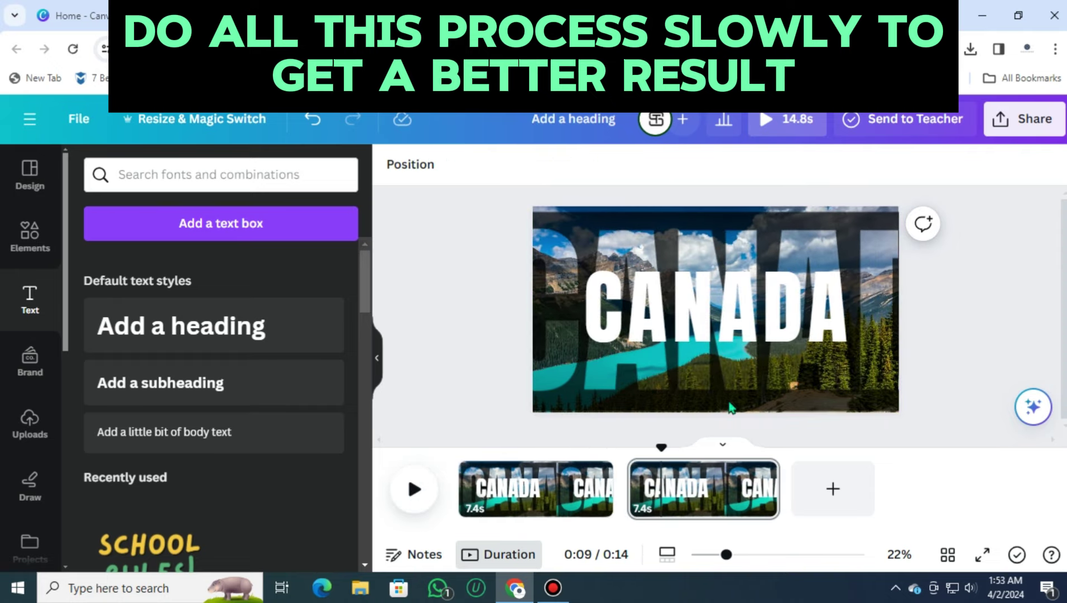
{"action": "left_click", "coordinate": [690, 306]}
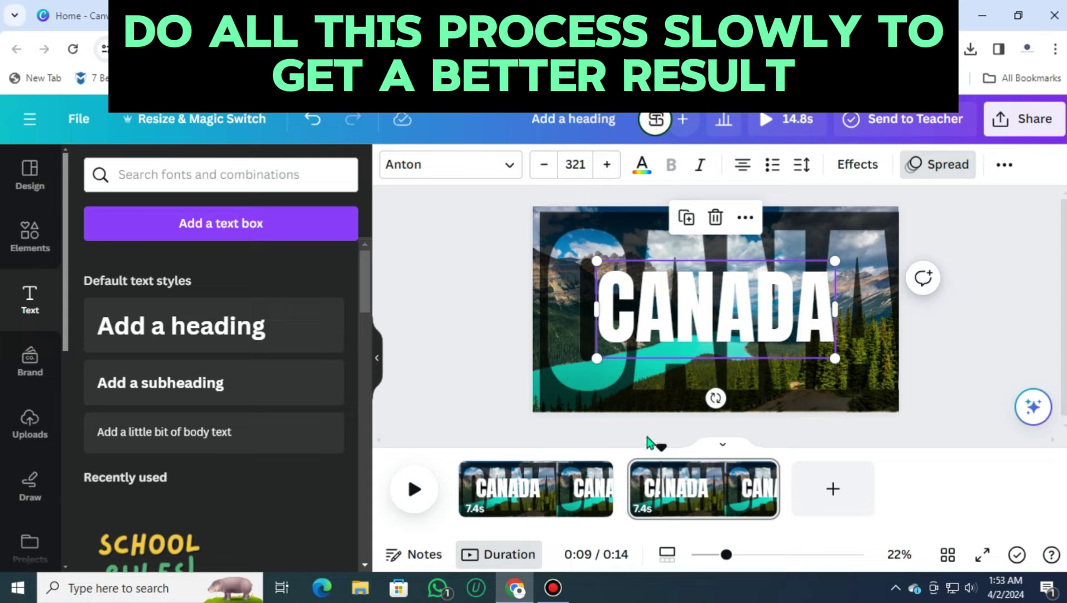
{"action": "left_click", "coordinate": [518, 498]}
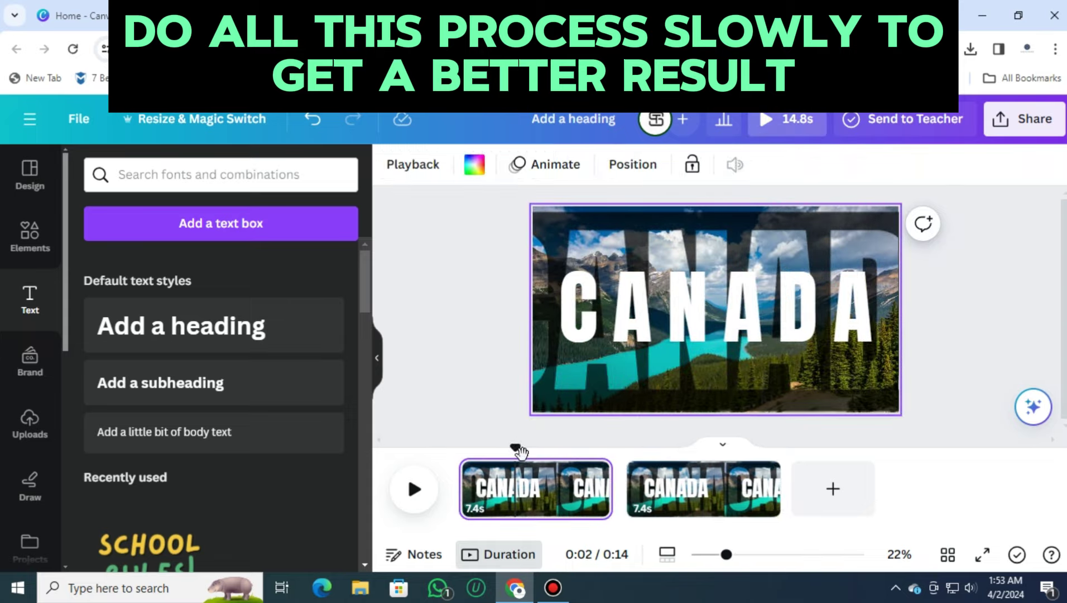
{"action": "mouse_move", "coordinate": [523, 453]}
{"action": "left_mouse_down"}
{"action": "mouse_move", "coordinate": [640, 455]}
{"action": "mouse_move", "coordinate": [697, 469]}
{"action": "mouse_move", "coordinate": [701, 486]}
{"action": "left_mouse_up"}
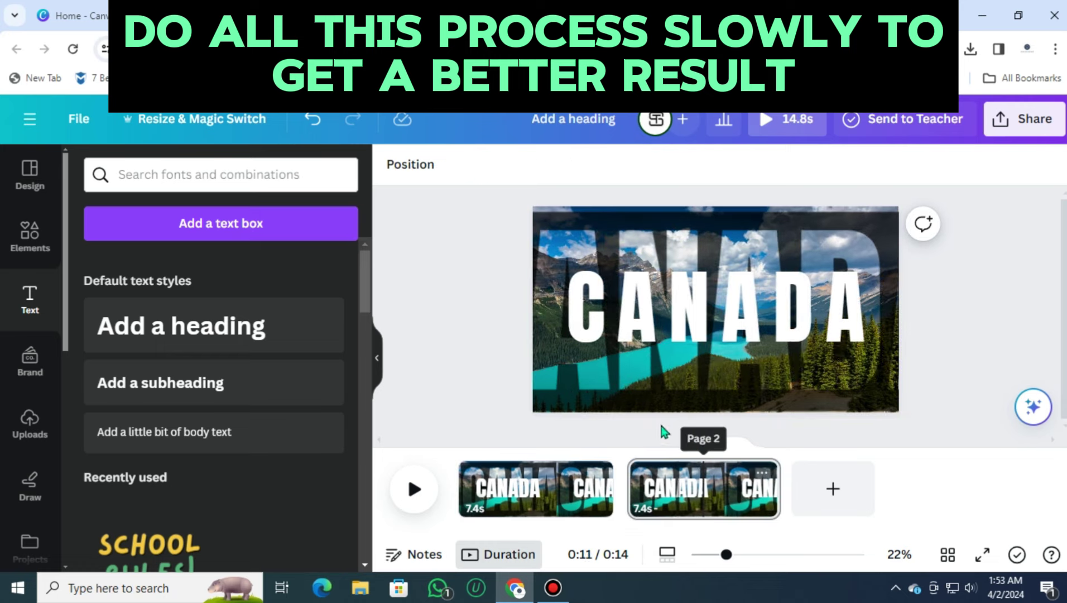
Step: Remove the custom motion path from the cut-out text overlay on the second page
{"action": "left_click", "coordinate": [679, 385]}
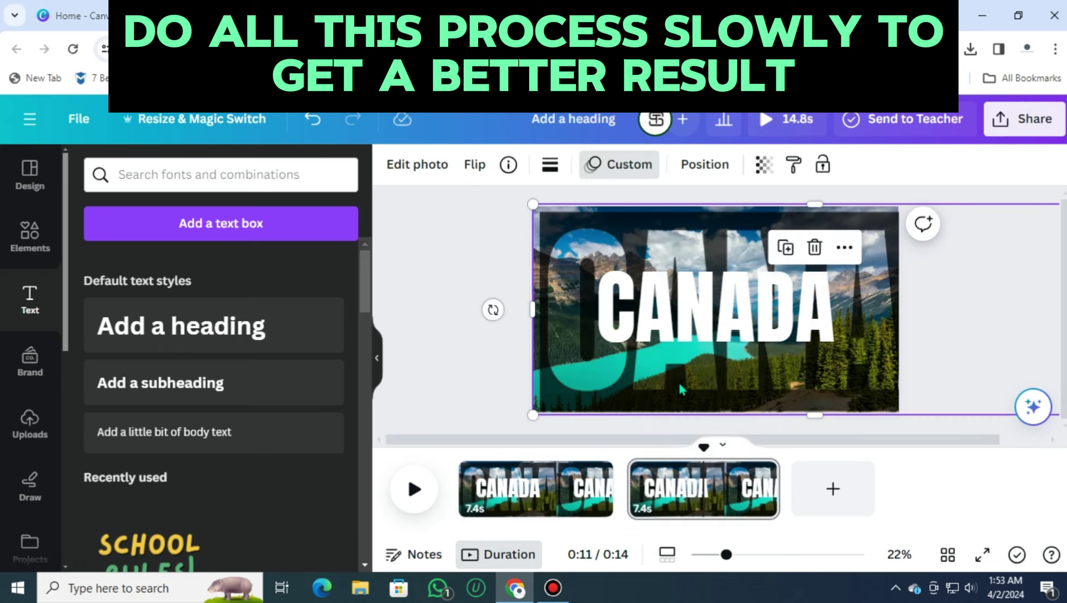
{"action": "left_click", "coordinate": [622, 165]}
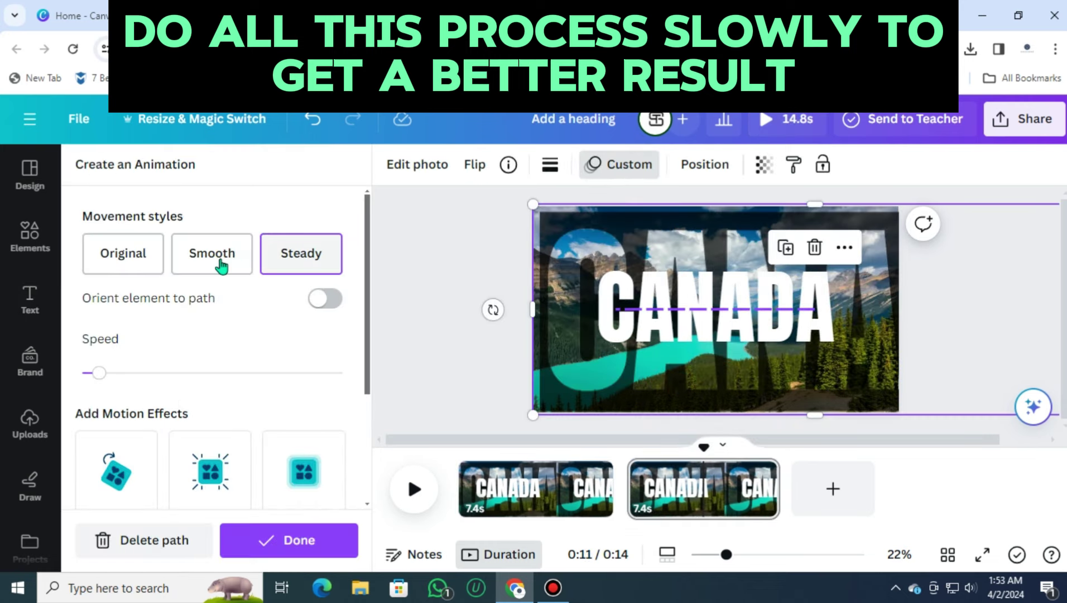
{"action": "left_click", "coordinate": [161, 543]}
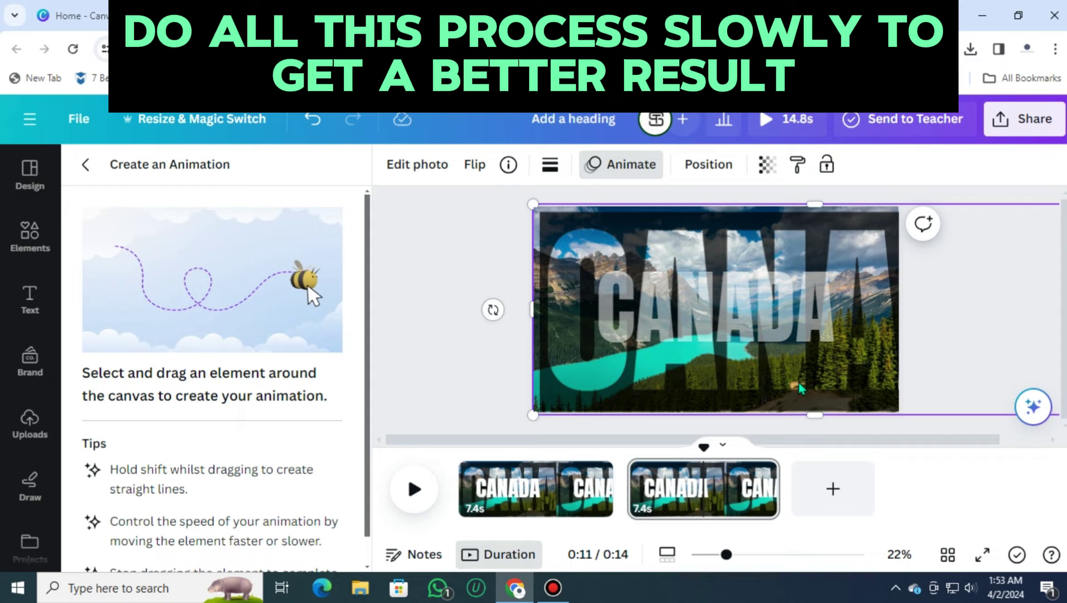
{"action": "left_click_drag", "start_coordinate": [801, 388], "coordinate": [566, 385]}
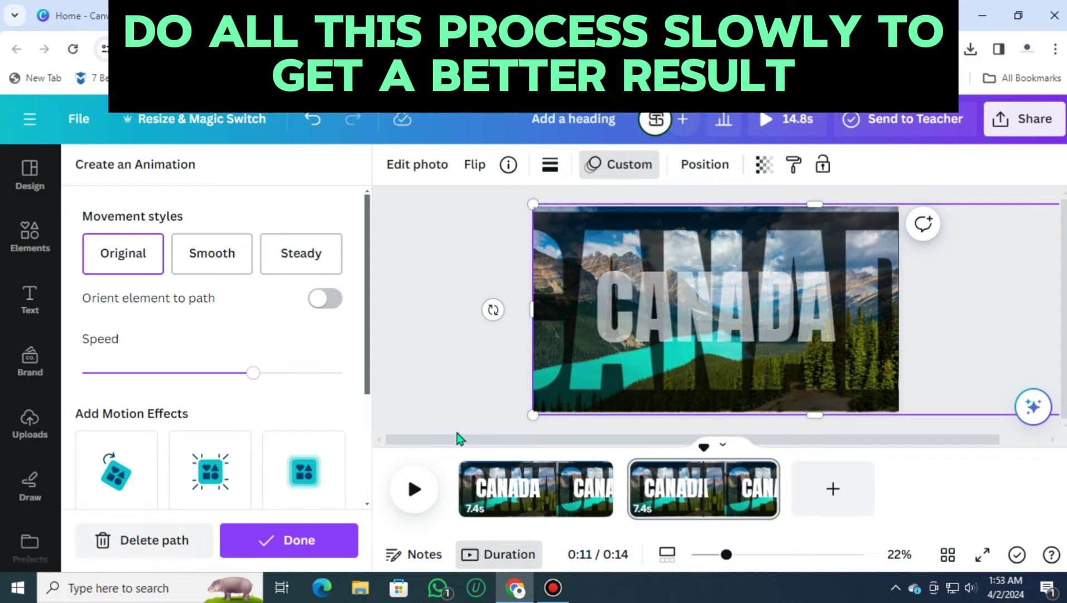
{"action": "left_click", "coordinate": [157, 542]}
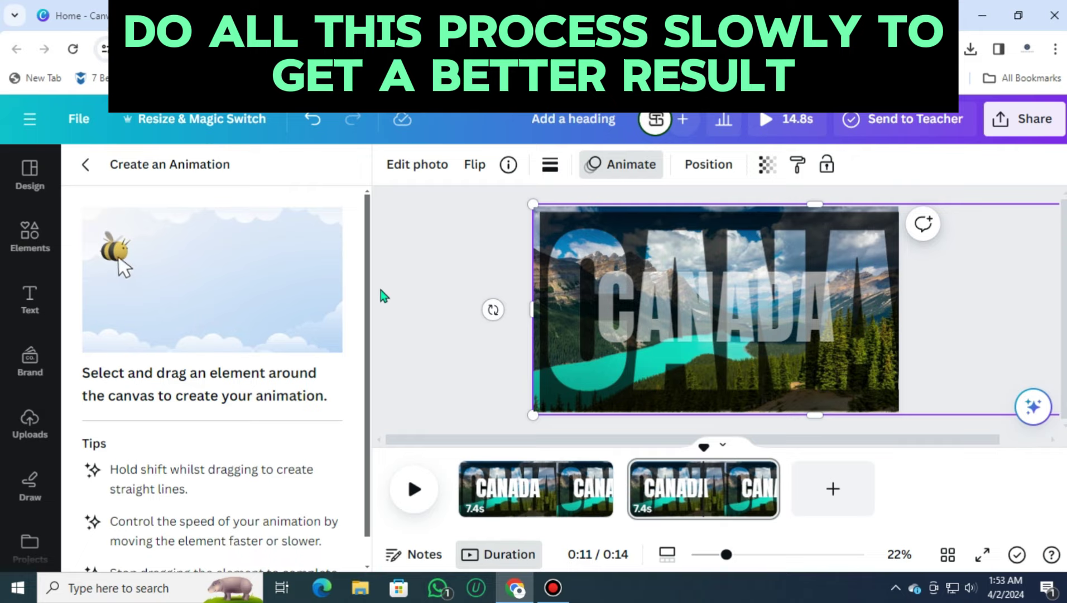
Step: Shift the cut-out text overlay leftward until its right edge lines up with the page's right edge
{"action": "left_click", "coordinate": [88, 165]}
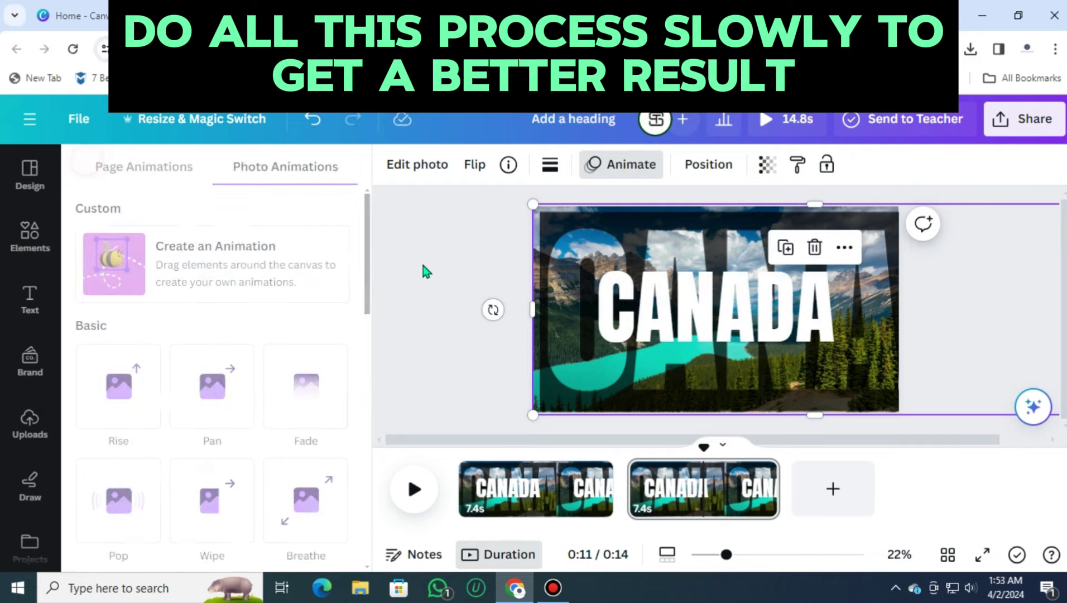
{"action": "left_click", "coordinate": [424, 258]}
{"action": "left_click_drag", "start_coordinate": [623, 401], "coordinate": [487, 401]}
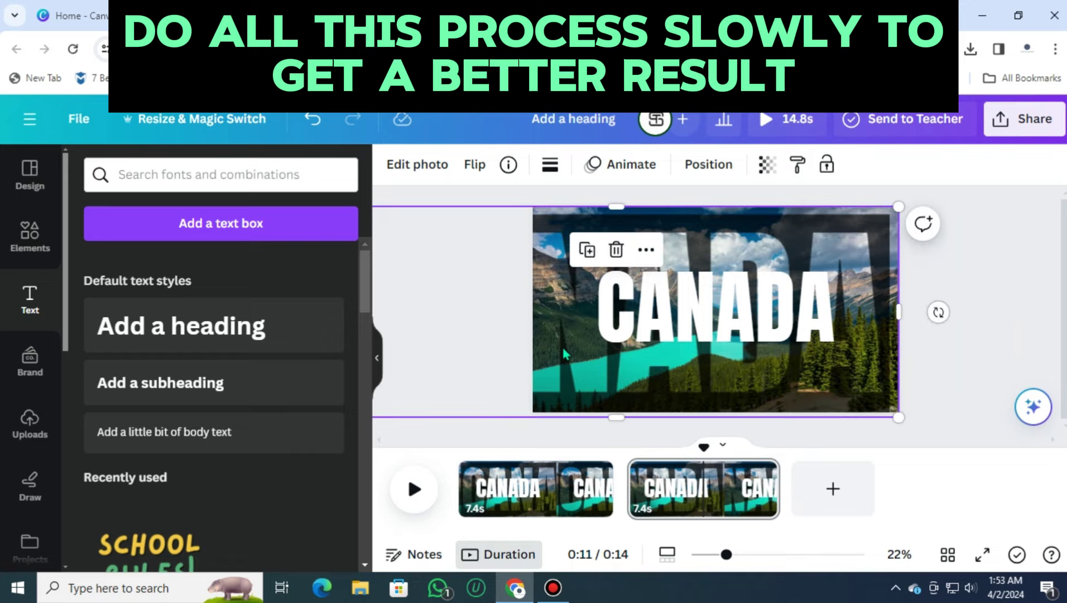
{"action": "left_click", "coordinate": [643, 165]}
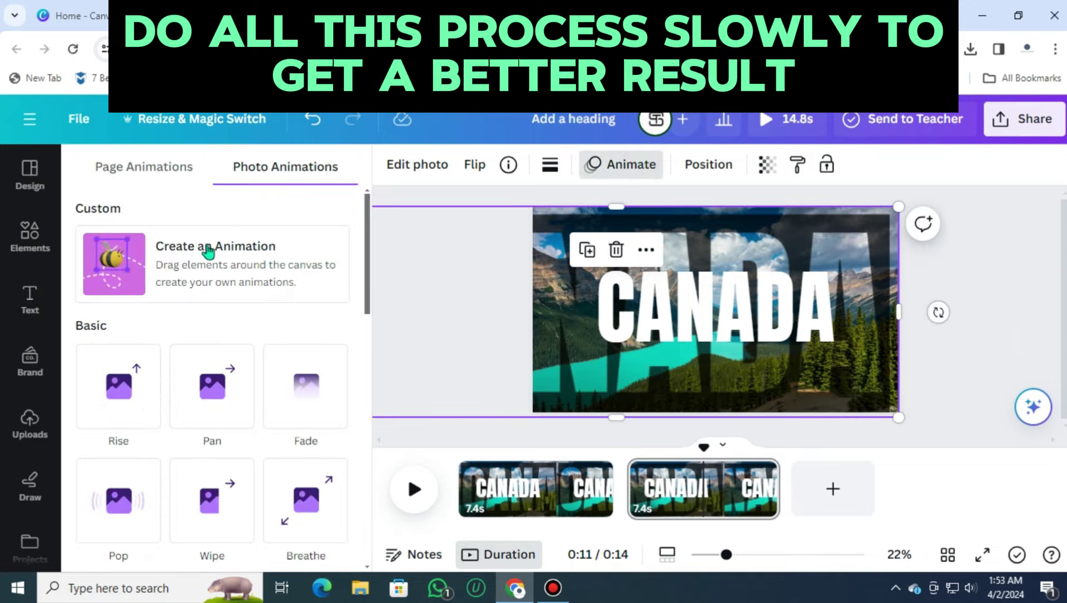
{"action": "left_click", "coordinate": [210, 248]}
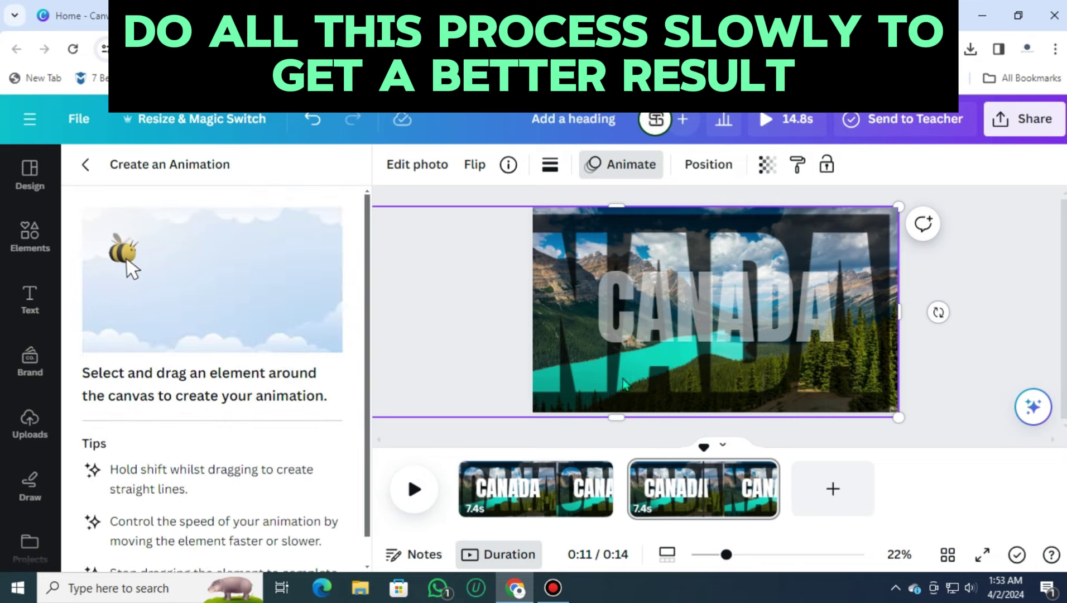
{"action": "mouse_move", "coordinate": [818, 386]}
{"action": "left_mouse_down"}
{"action": "mouse_move", "coordinate": [682, 385]}
{"action": "mouse_move", "coordinate": [821, 383]}
{"action": "mouse_move", "coordinate": [820, 373]}
{"action": "mouse_move", "coordinate": [816, 381]}
{"action": "left_mouse_up"}
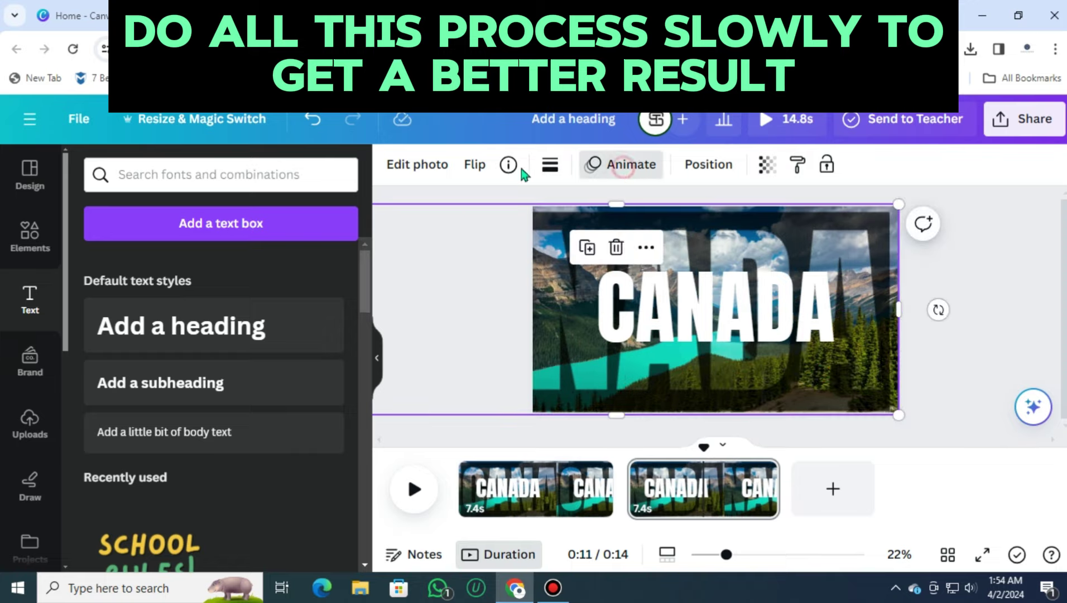
Step: Create a custom animation moving the second page's cut-out overlay slowly from left to right, using the Steady movement style
{"action": "left_click", "coordinate": [620, 164]}
{"action": "left_click", "coordinate": [222, 272]}
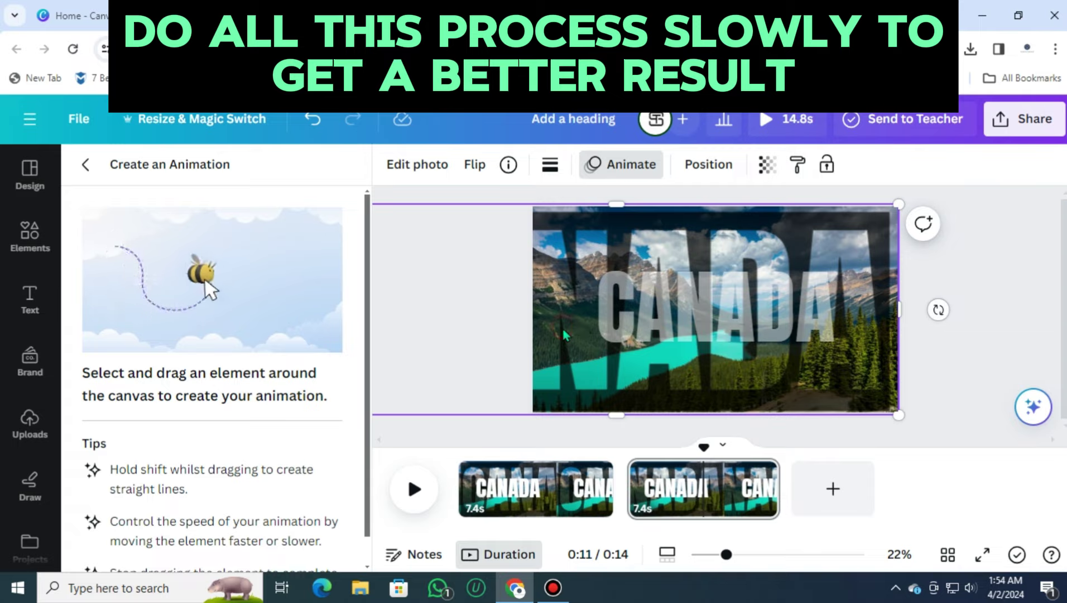
{"action": "left_click_drag", "start_coordinate": [564, 335], "coordinate": [763, 339]}
{"action": "left_click", "coordinate": [308, 268]}
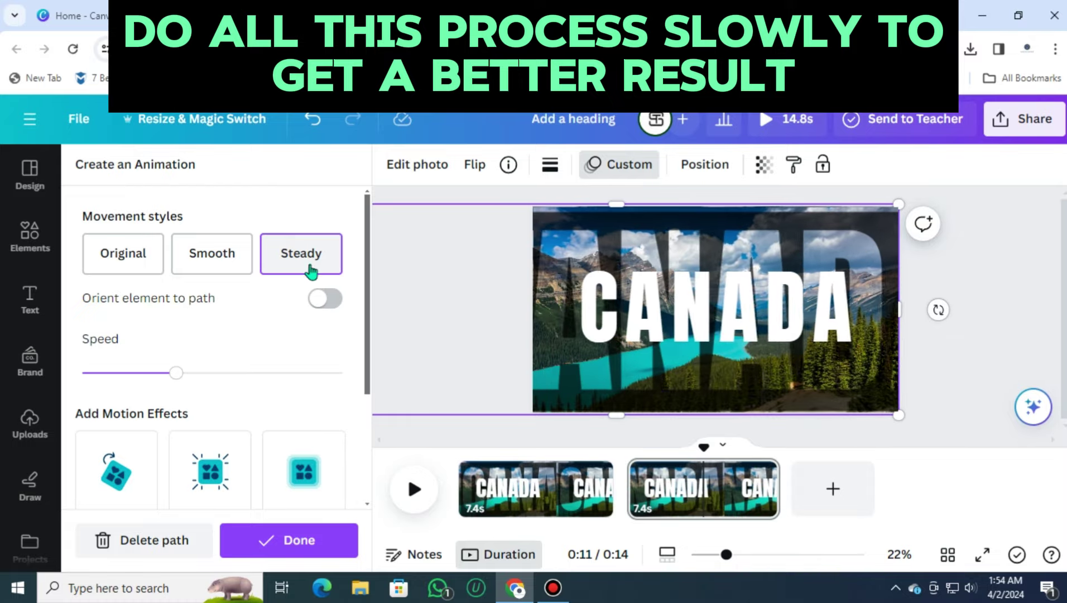
{"action": "left_click", "coordinate": [1008, 291]}
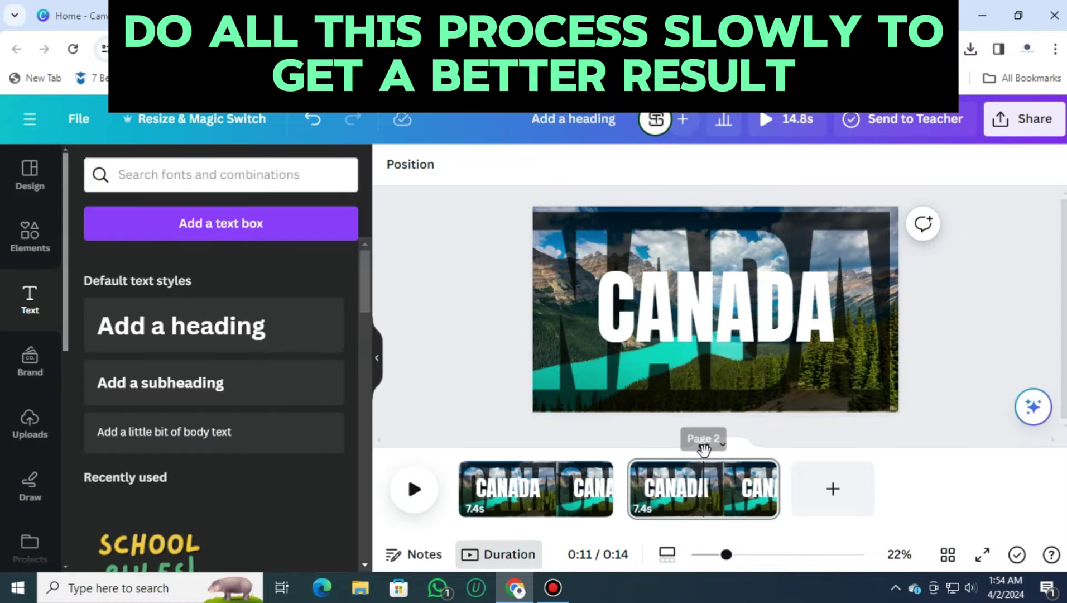
Step: Play the video to check the second page's reversed cut-out text motion
{"action": "left_click", "coordinate": [413, 488]}
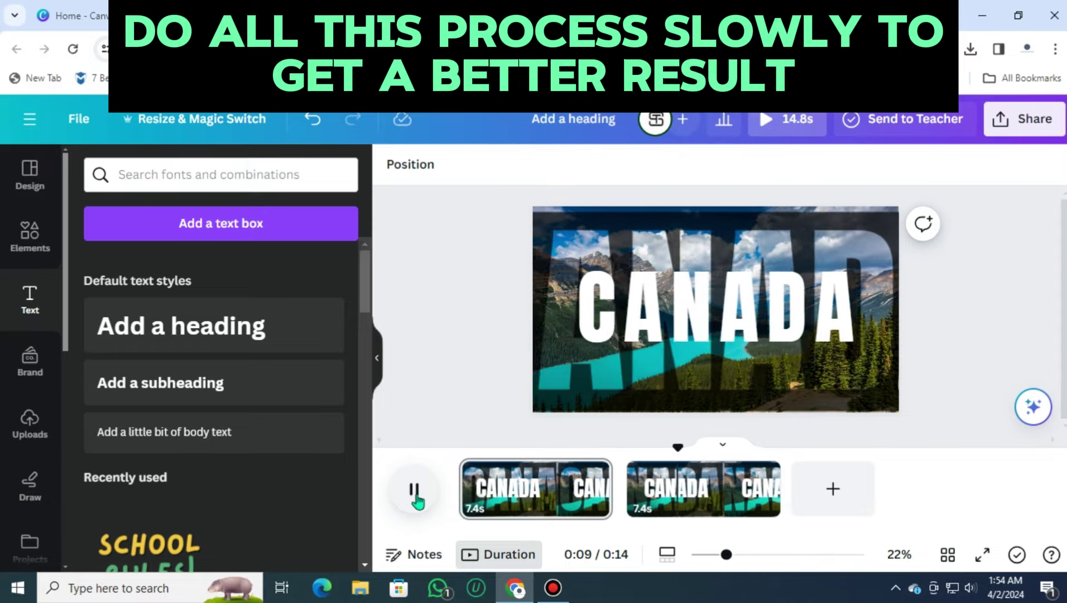
{"action": "left_click", "coordinate": [416, 500]}
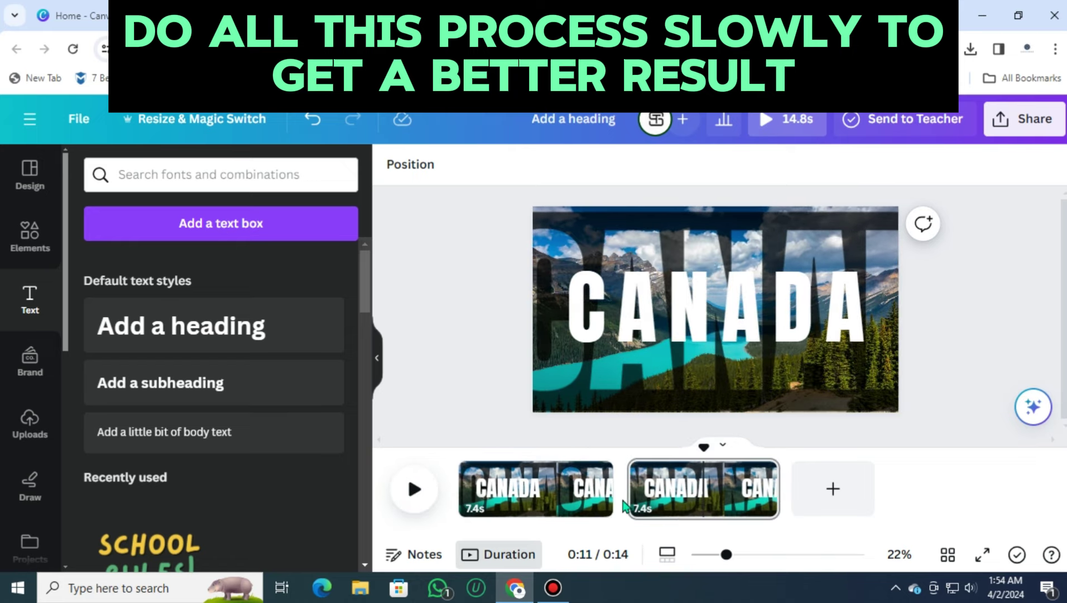
Step: Add a Dissolve transition between the first and second pages
{"action": "left_click", "coordinate": [626, 503]}
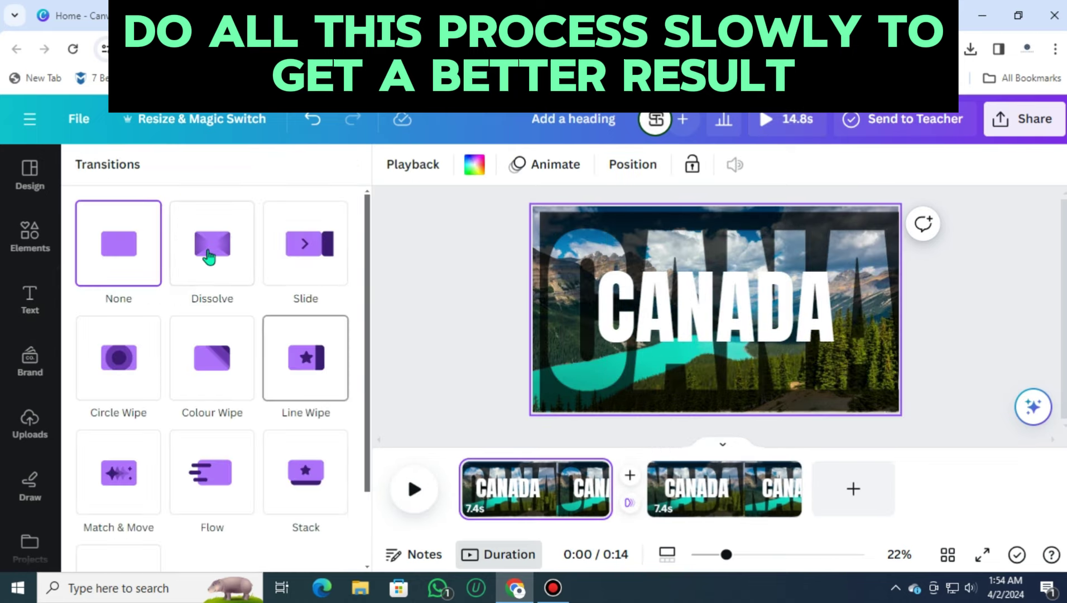
{"action": "left_click", "coordinate": [212, 241]}
{"action": "left_click", "coordinate": [424, 335]}
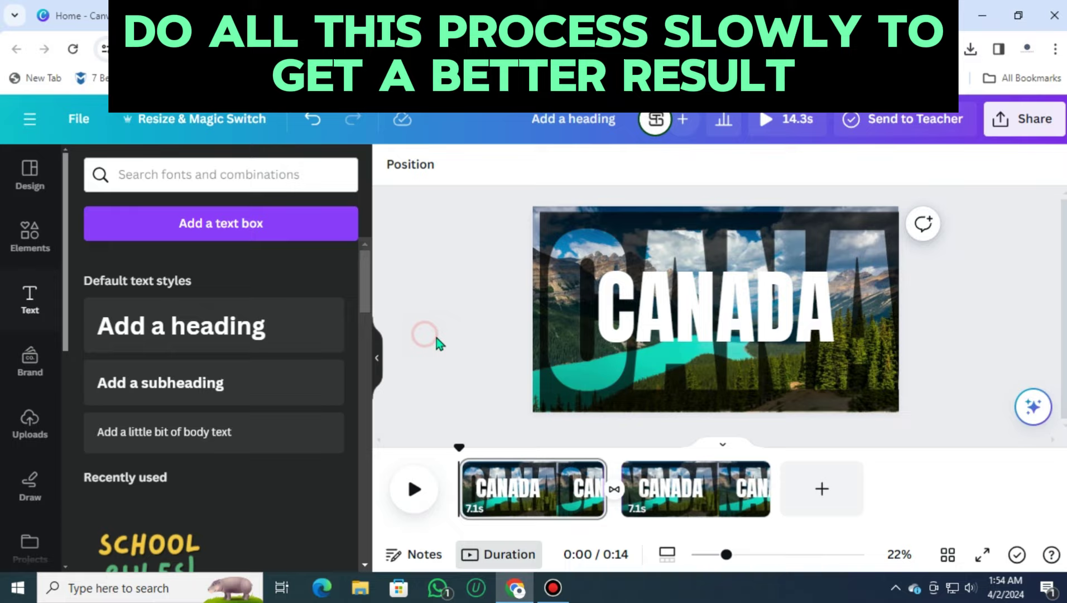
Step: Play the finished video to check both pages' animations and the dissolve between them
{"action": "left_click", "coordinate": [412, 489]}
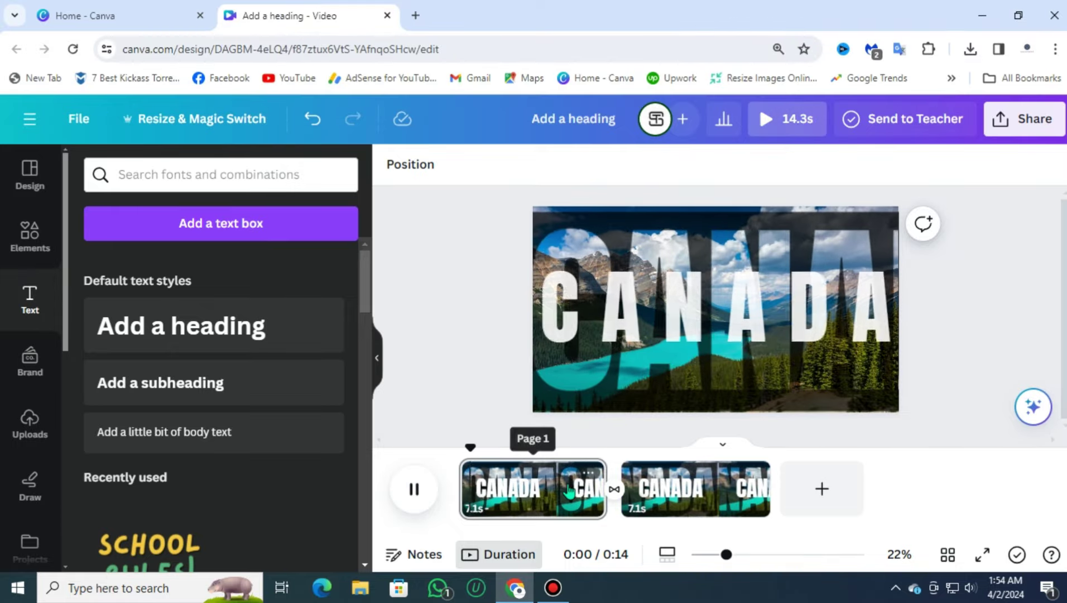
{"action": "left_click", "coordinate": [413, 491]}
{"action": "left_click", "coordinate": [414, 498]}
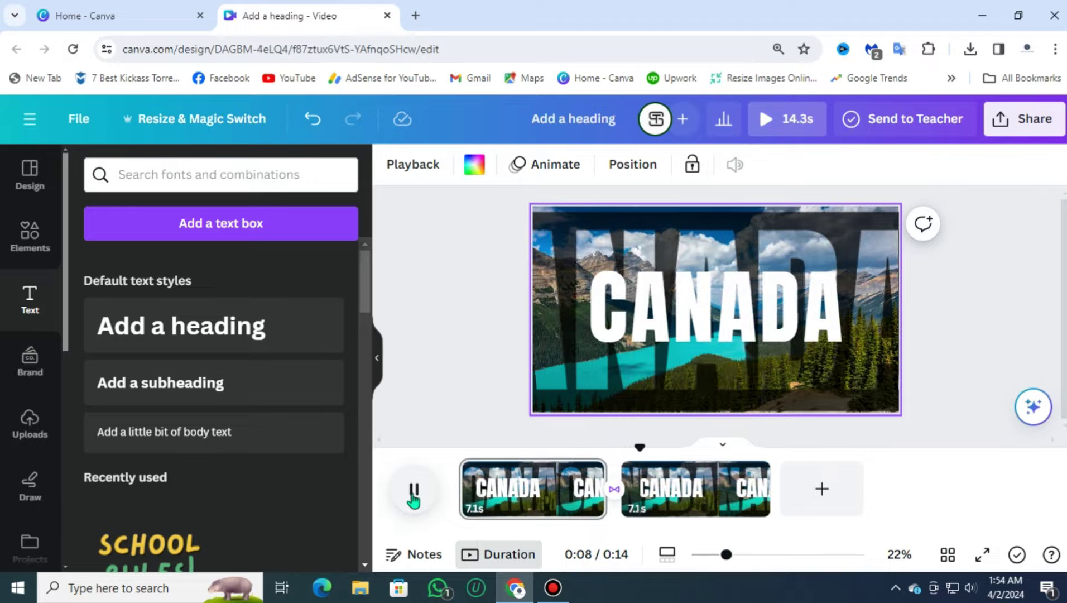
{"action": "left_click", "coordinate": [414, 499]}
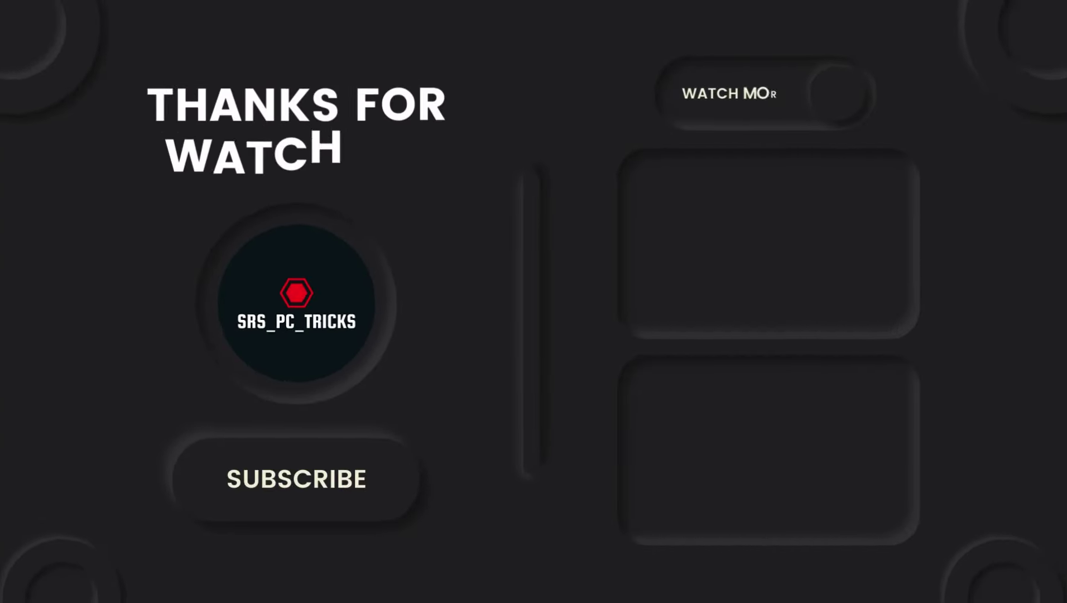